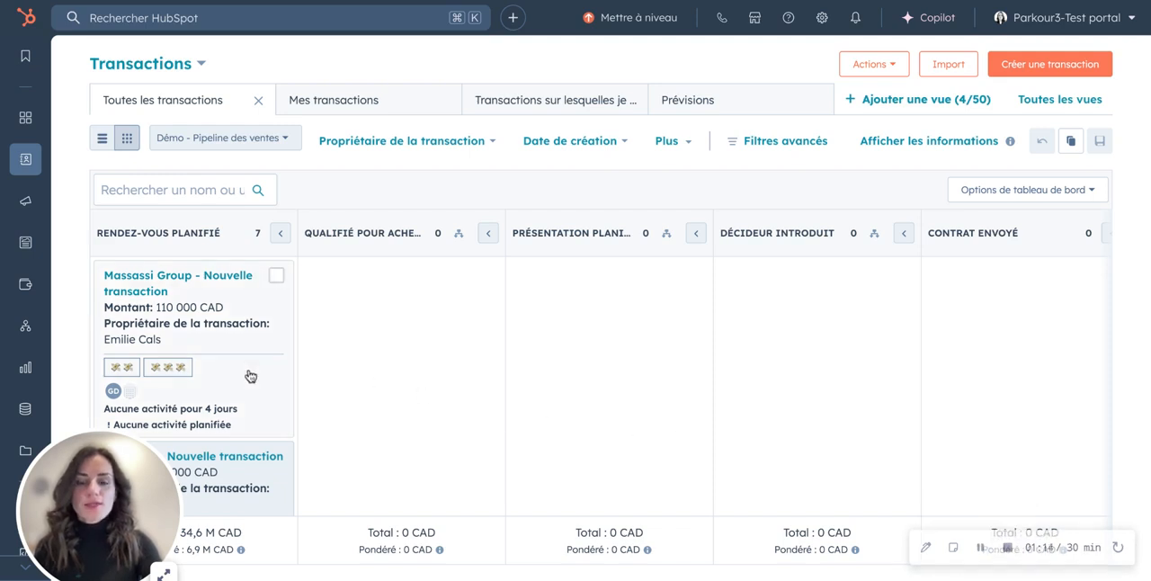
# - Look through the deal cards in the Rendez-vous planifié stage of the sales pipeline board
pyautogui.scroll(-6, 250, 376)
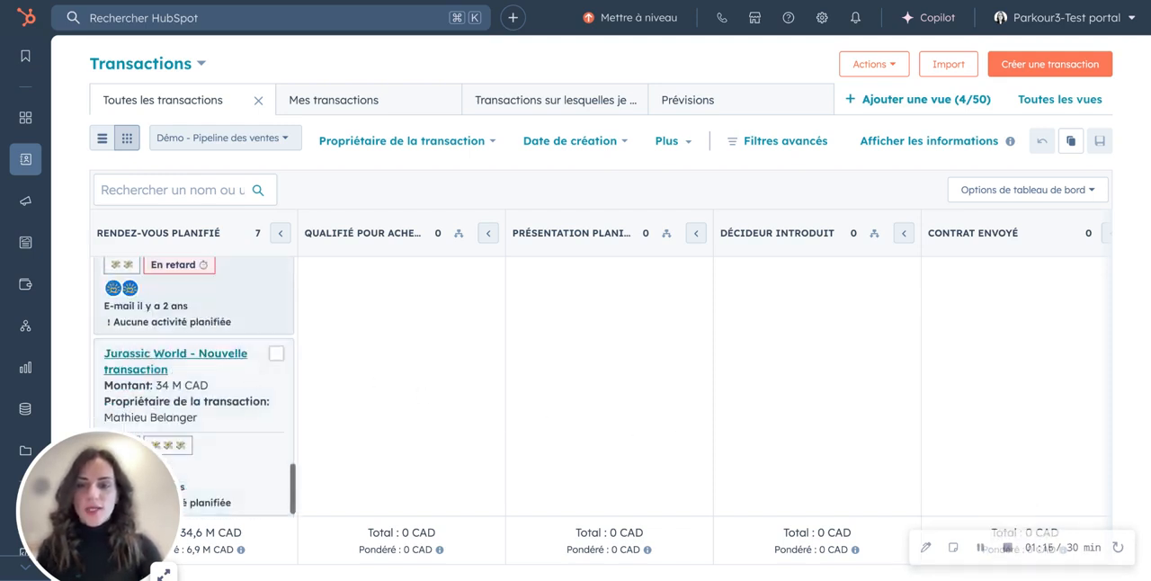
pyautogui.scroll(8, 250, 375)
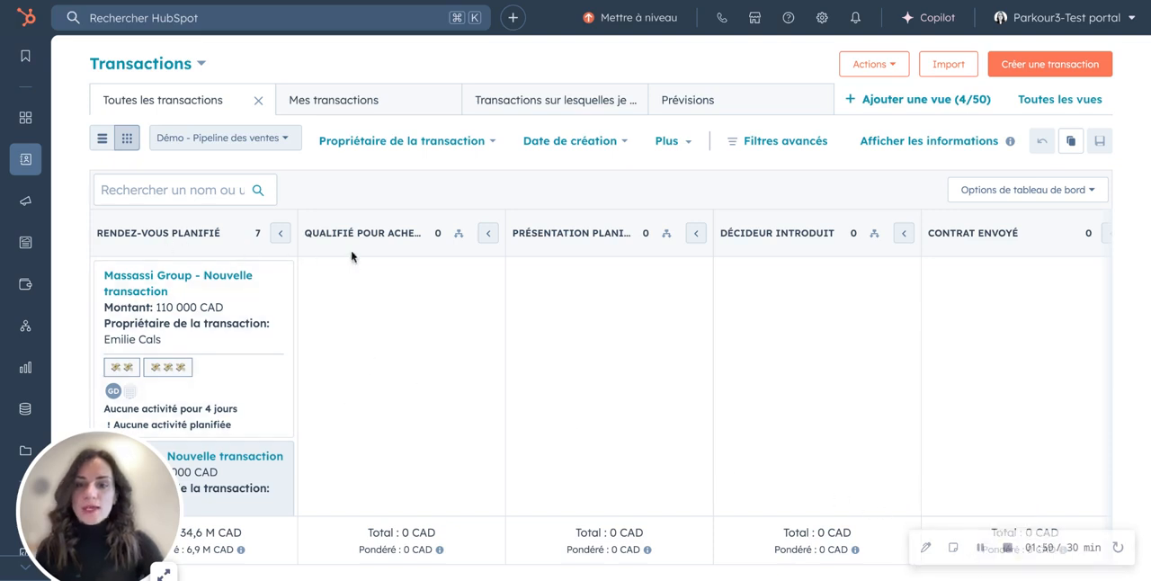
pyautogui.scroll(-5, 202, 429)
pyautogui.scroll(-4, 202, 430)
pyautogui.scroll(12, 203, 430)
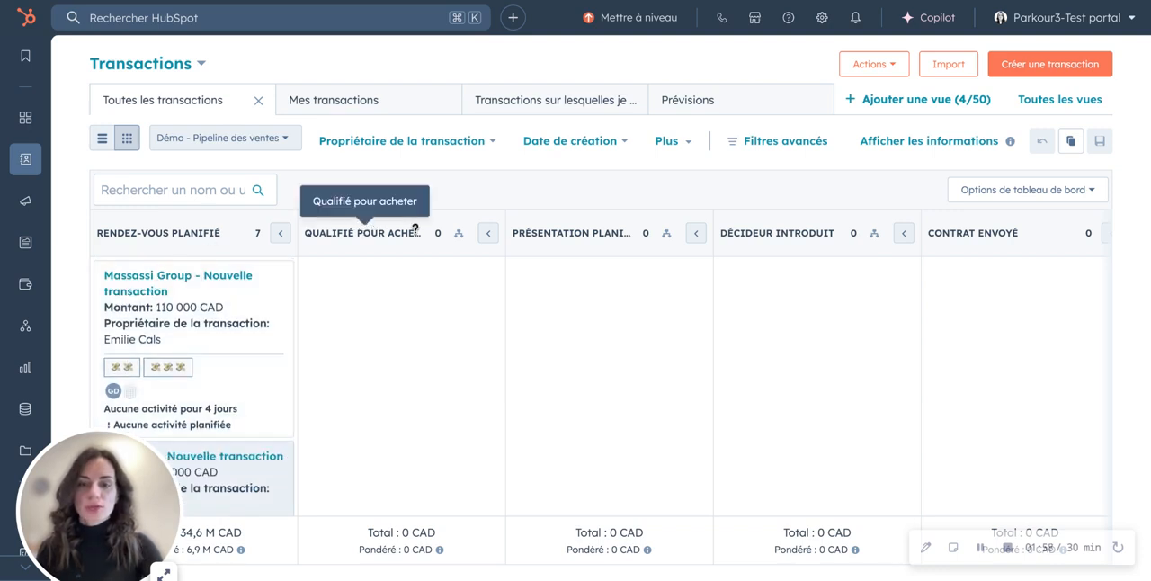
# - Review all the pipeline stages across the board, through to Fermé gagné and Fermé perdu
pyautogui.hscroll(10, 415, 230)
pyautogui.hscroll(-10, 414, 230)
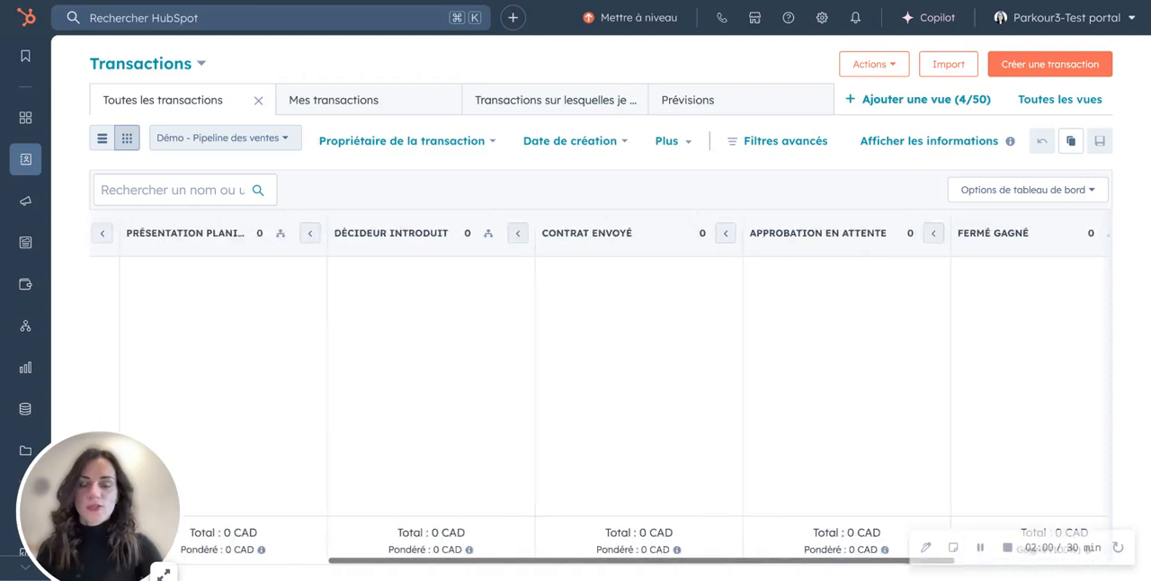
pyautogui.hscroll(10, 546, 230)
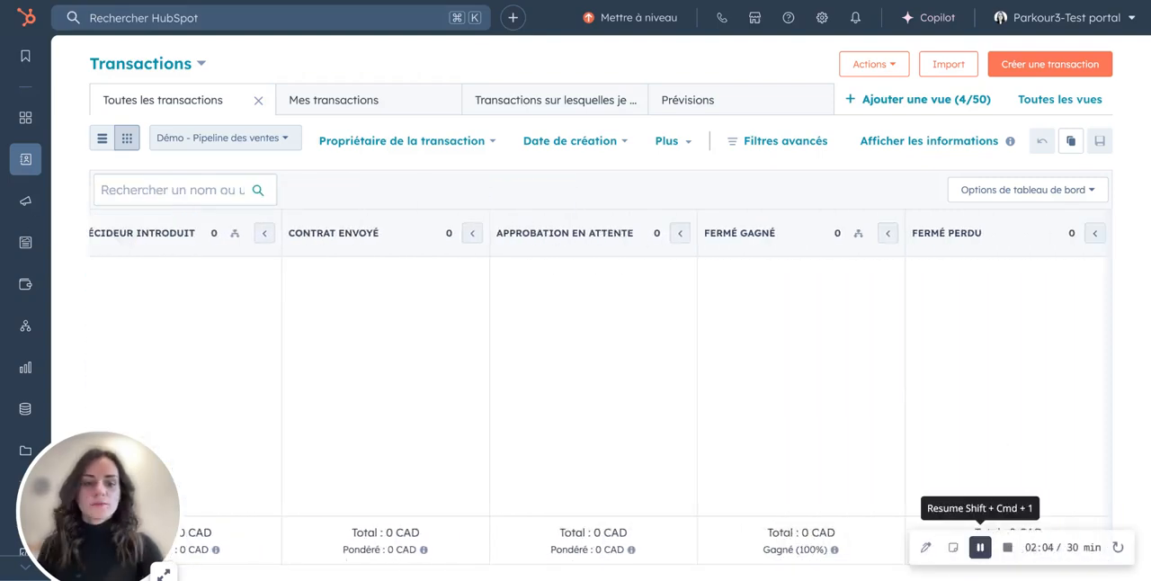
pyautogui.hscroll(-10, 958, 498)
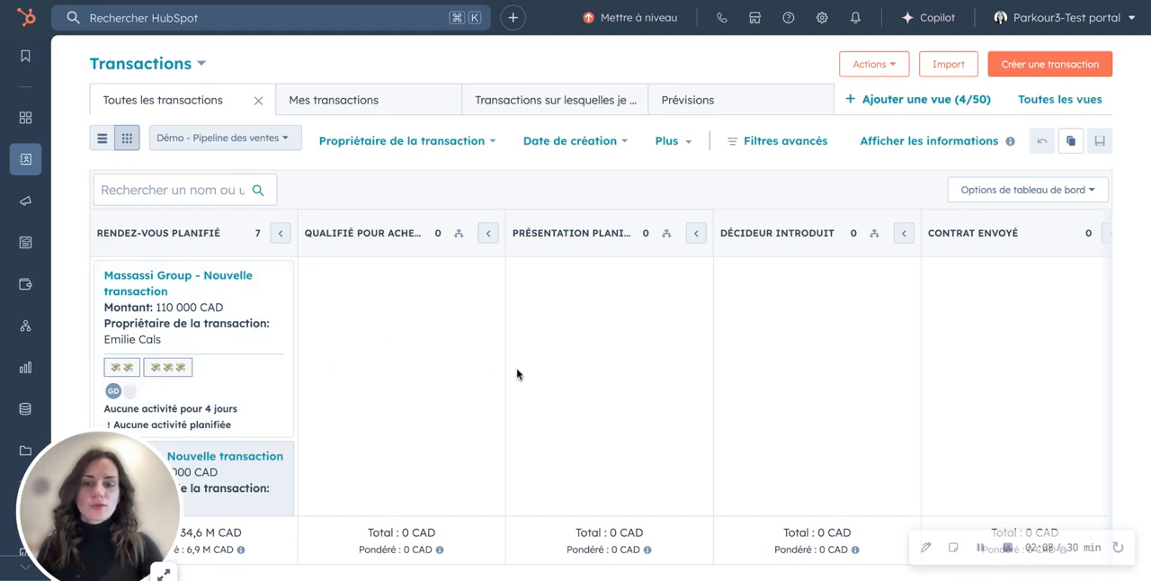
pyautogui.hscroll(8, 1027, 375)
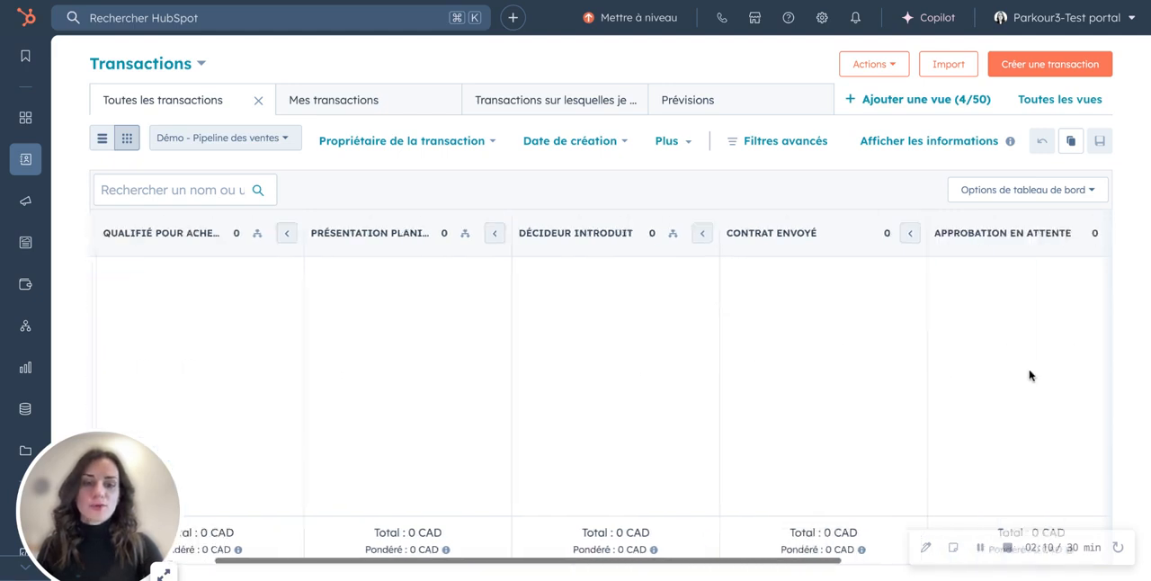
pyautogui.tripleClick(747, 233)
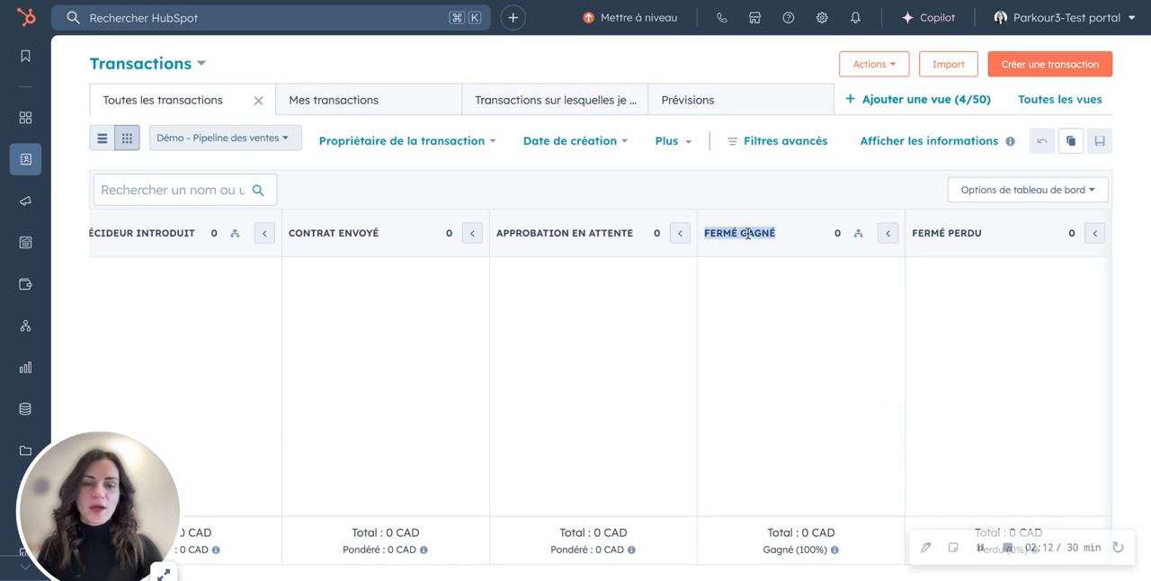
pyautogui.doubleClick(953, 235)
pyautogui.click(953, 235)
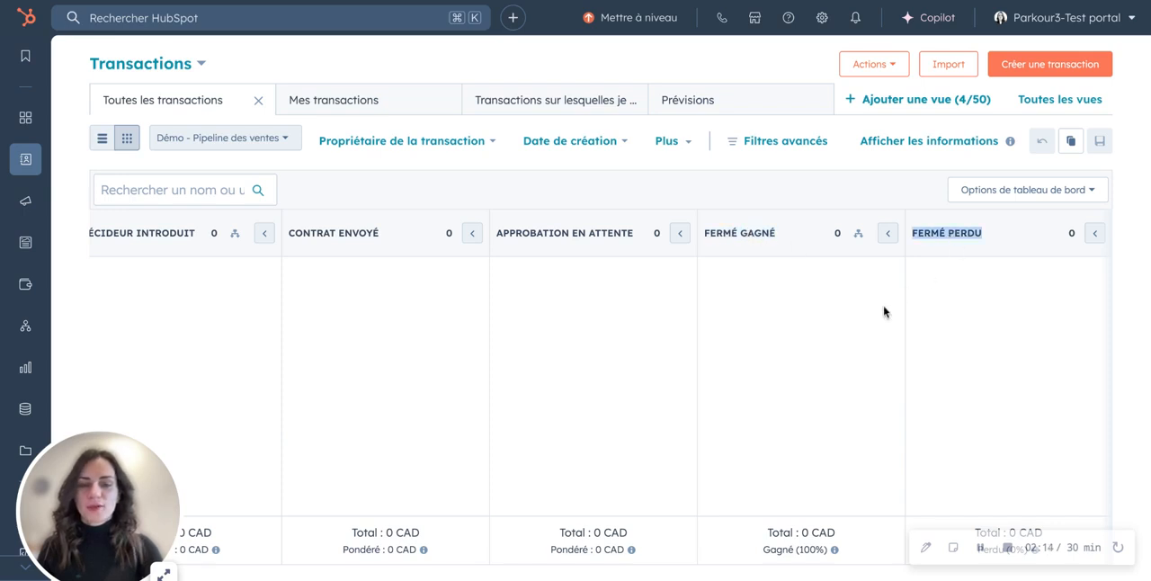
# - Open the Stark Industries - Nouvelle transaction deal from the Rendez-vous planifié stage
pyautogui.hscroll(-8, 884, 311)
pyautogui.scroll(-10, 241, 377)
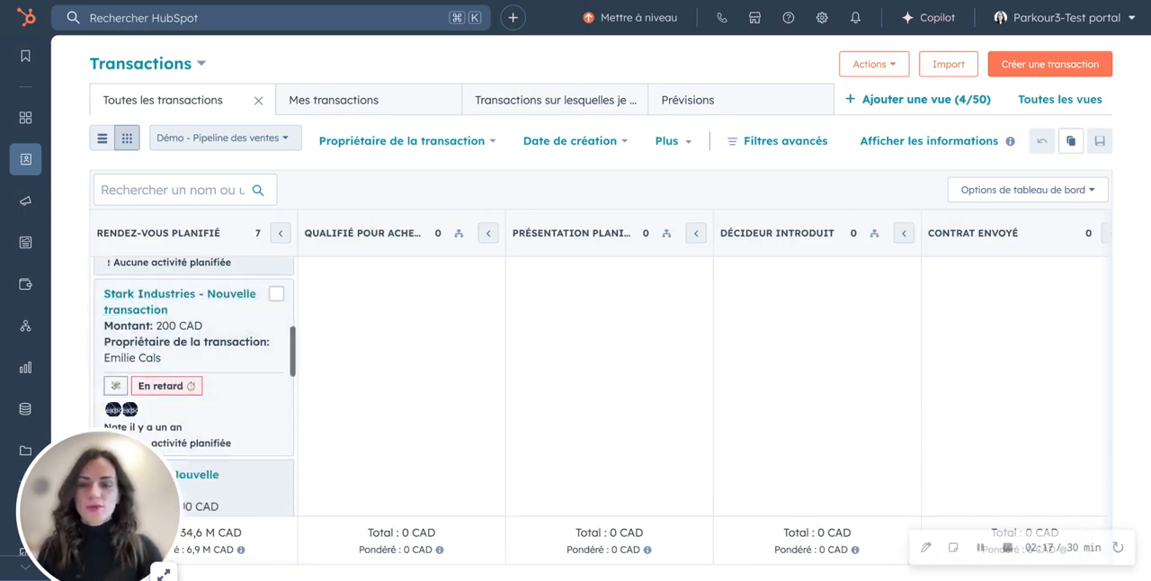
pyautogui.click(139, 308)
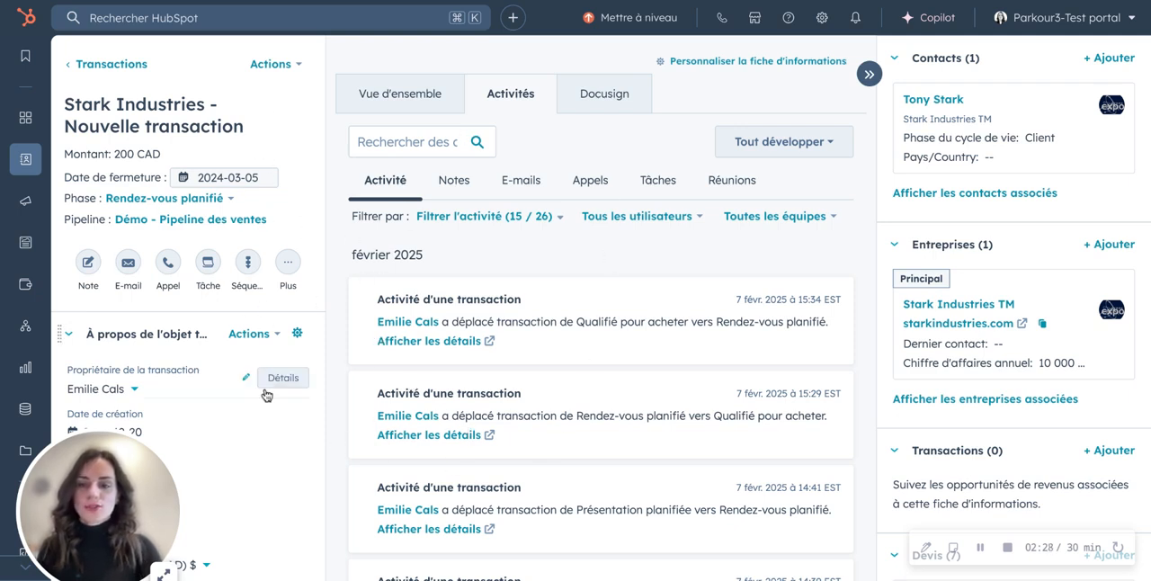
# - Examine the activity types available for filtering the deal's activity timeline, and close the list
pyautogui.moveTo(266, 521)
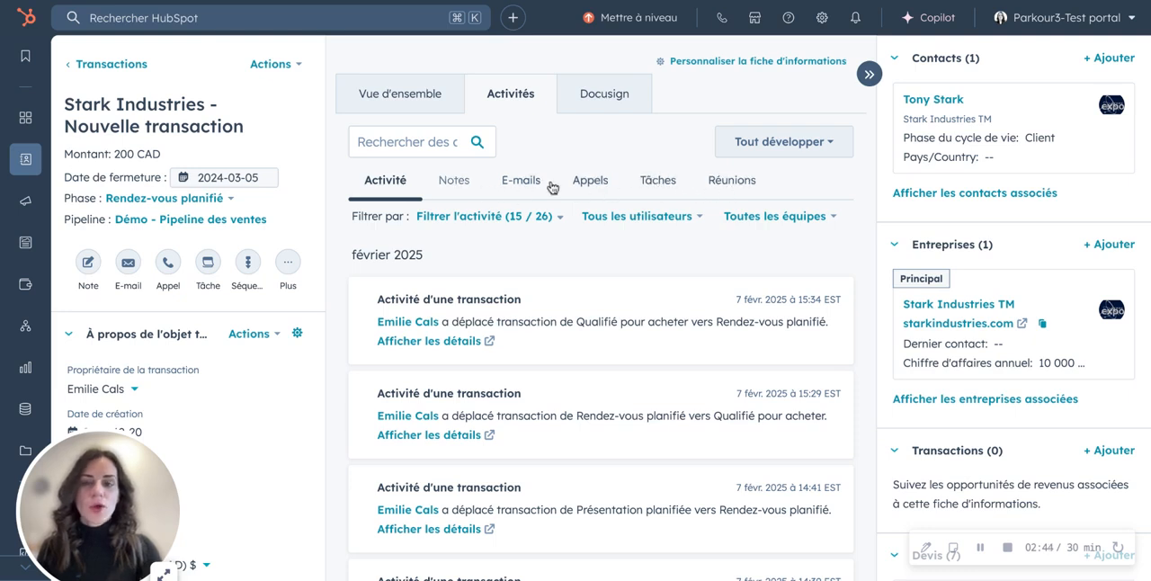
pyautogui.click(549, 219)
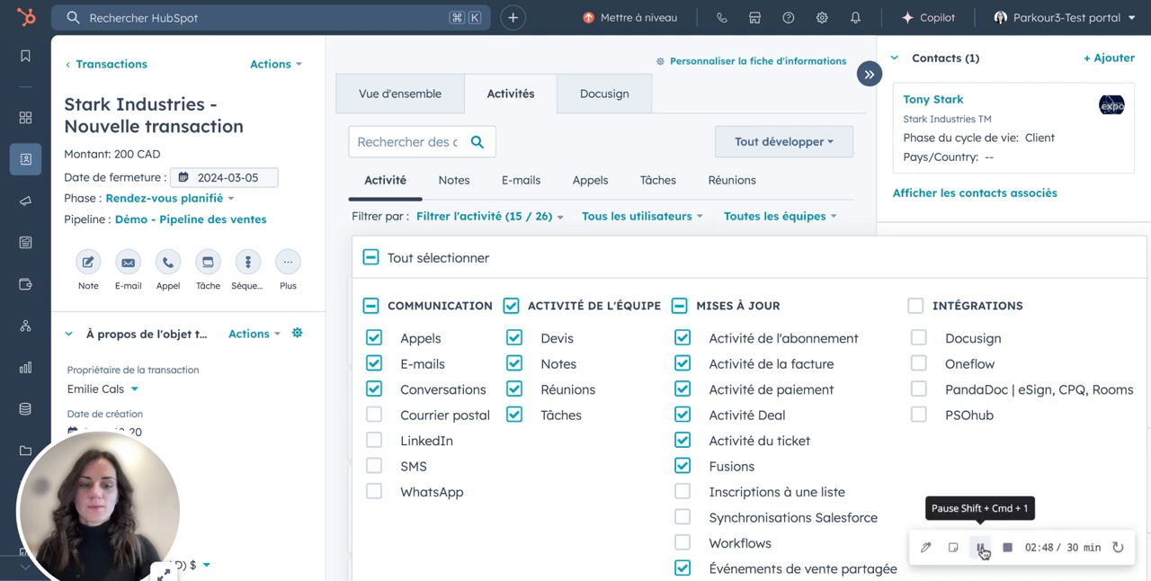
pyautogui.click(533, 126)
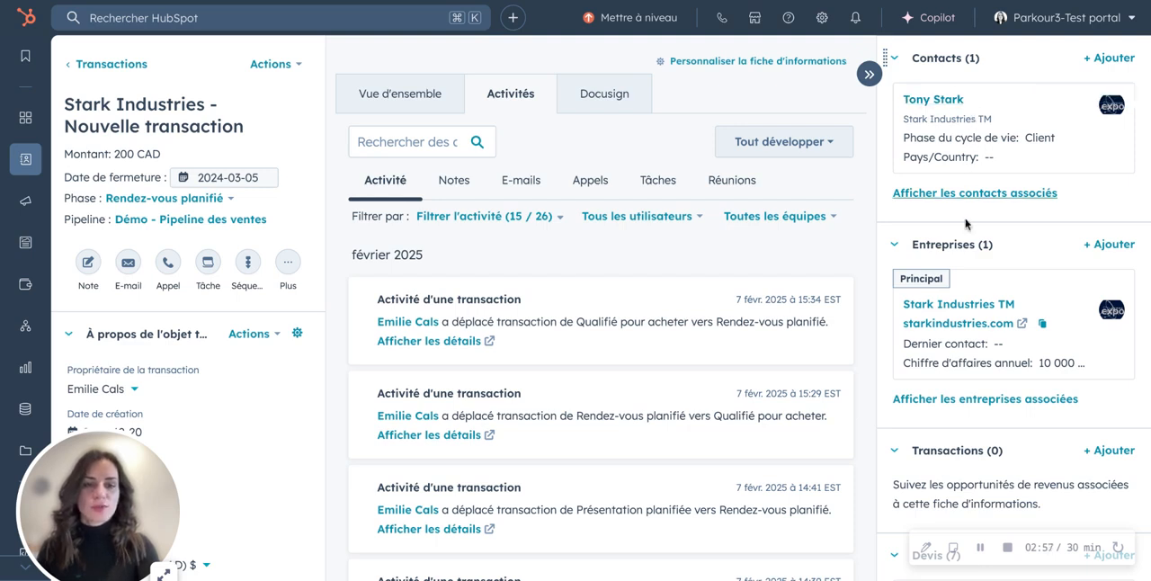
# - Review the deal's associated contacts, companies, quotes and product lines
pyautogui.scroll(-4, 961, 294)
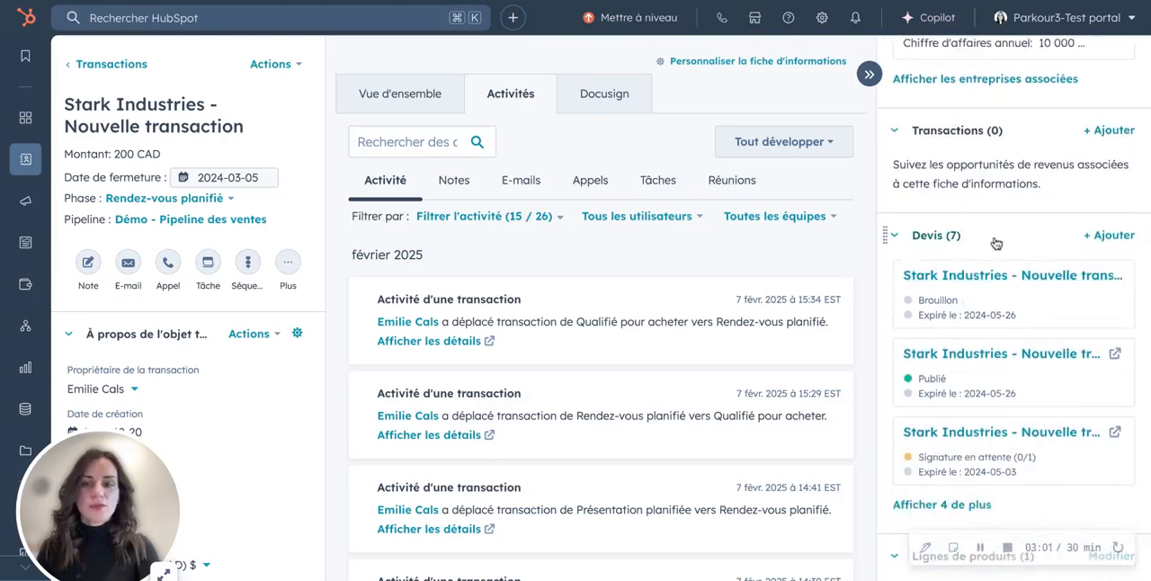
pyautogui.scroll(-5, 996, 243)
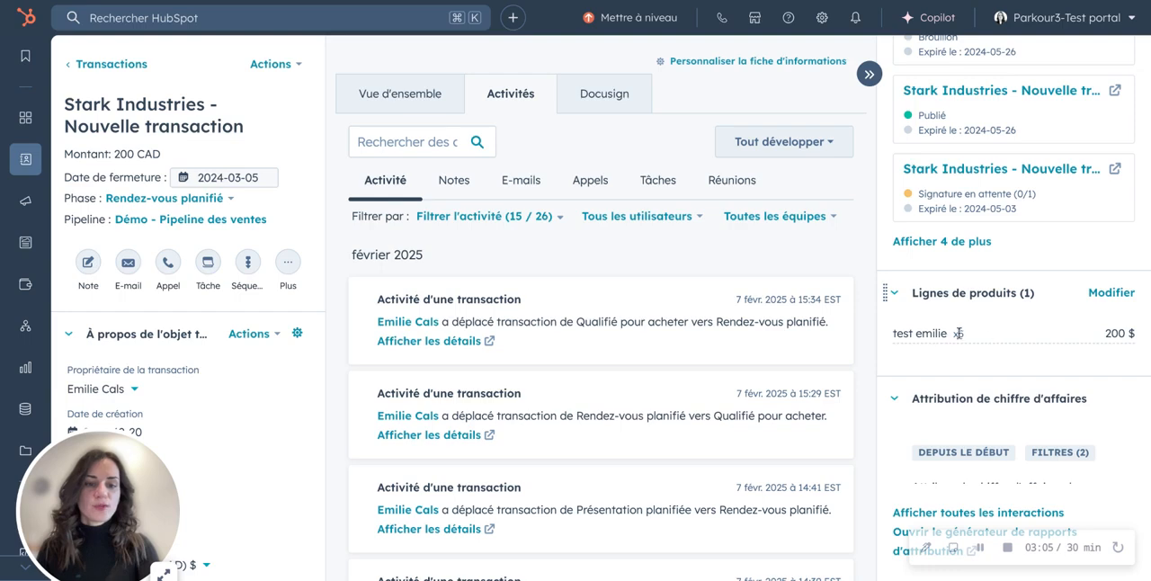
pyautogui.scroll(5, 1006, 338)
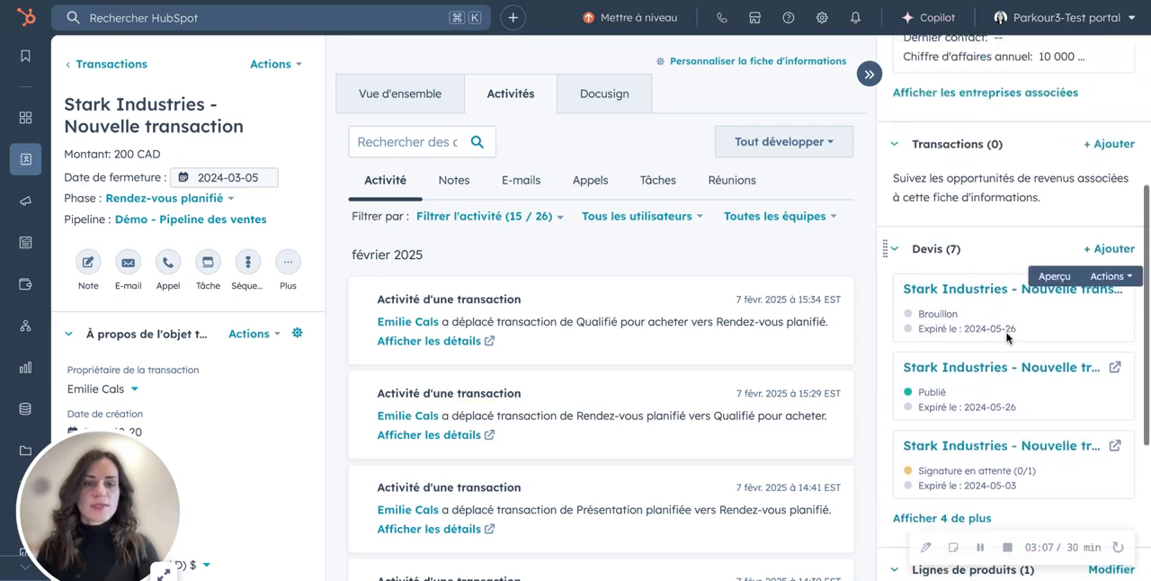
pyautogui.scroll(3, 943, 126)
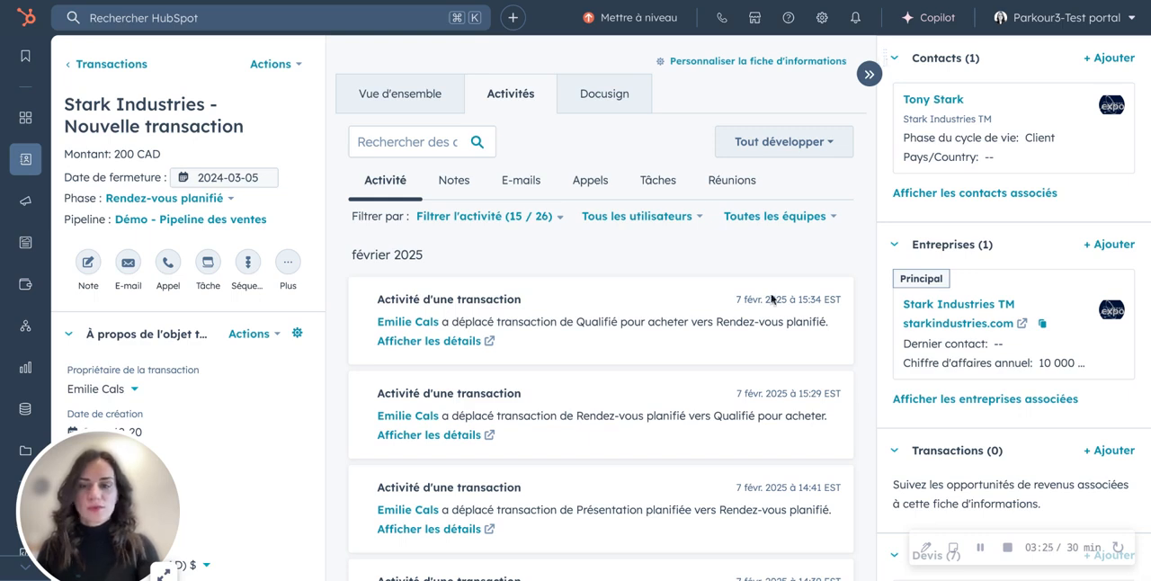
# - Review the deal's properties, including owner, creation date, closing date, amount, currency and transaction type
pyautogui.scroll(-1, 250, 440)
pyautogui.scroll(-1, 250, 441)
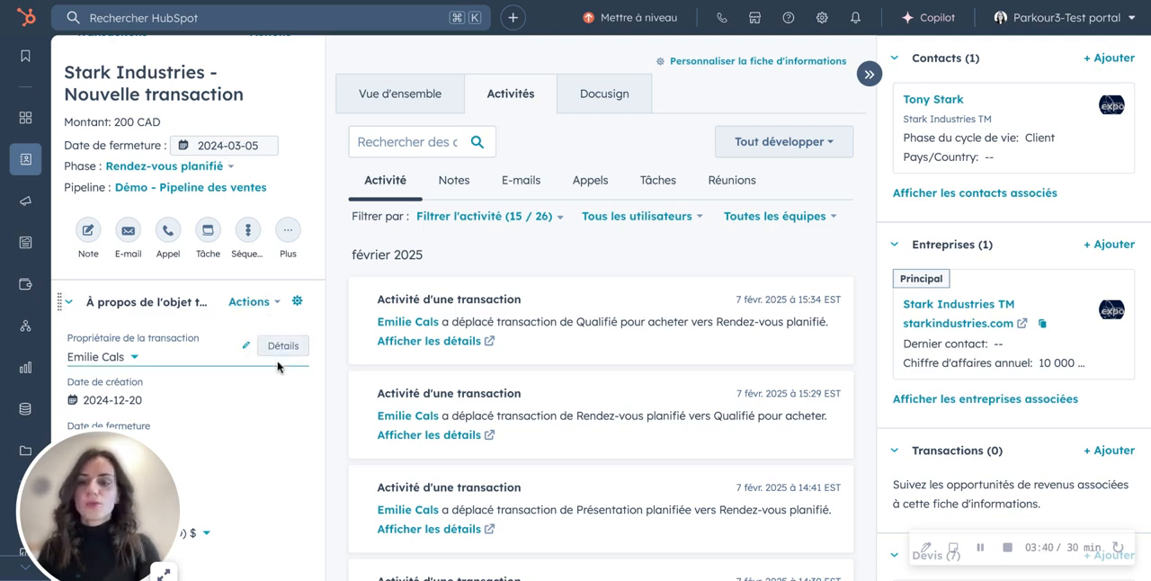
pyautogui.scroll(-3, 278, 366)
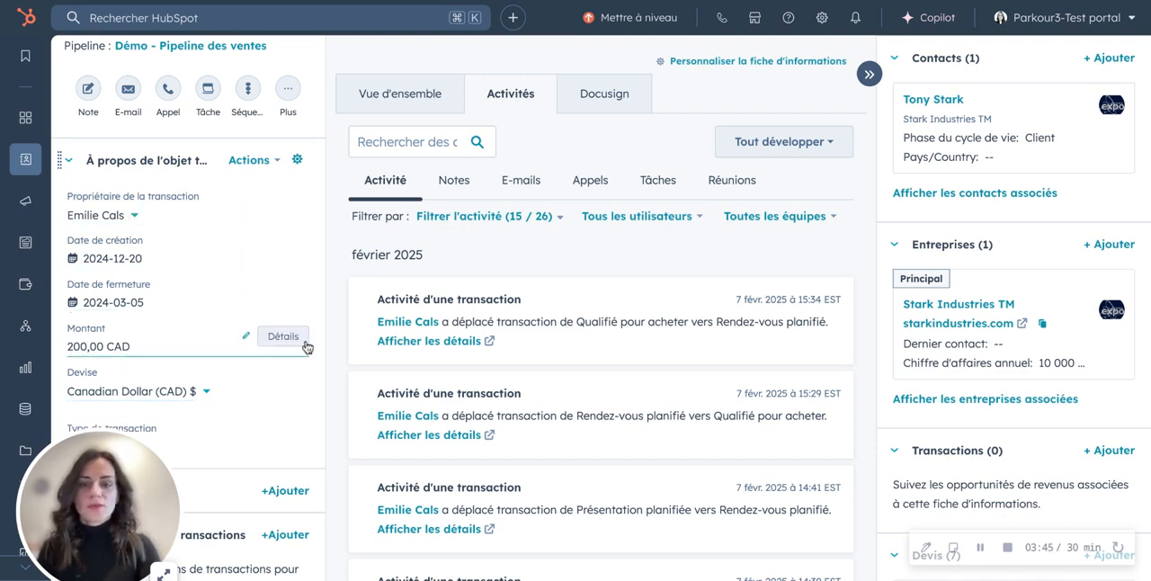
pyautogui.scroll(-1, 279, 415)
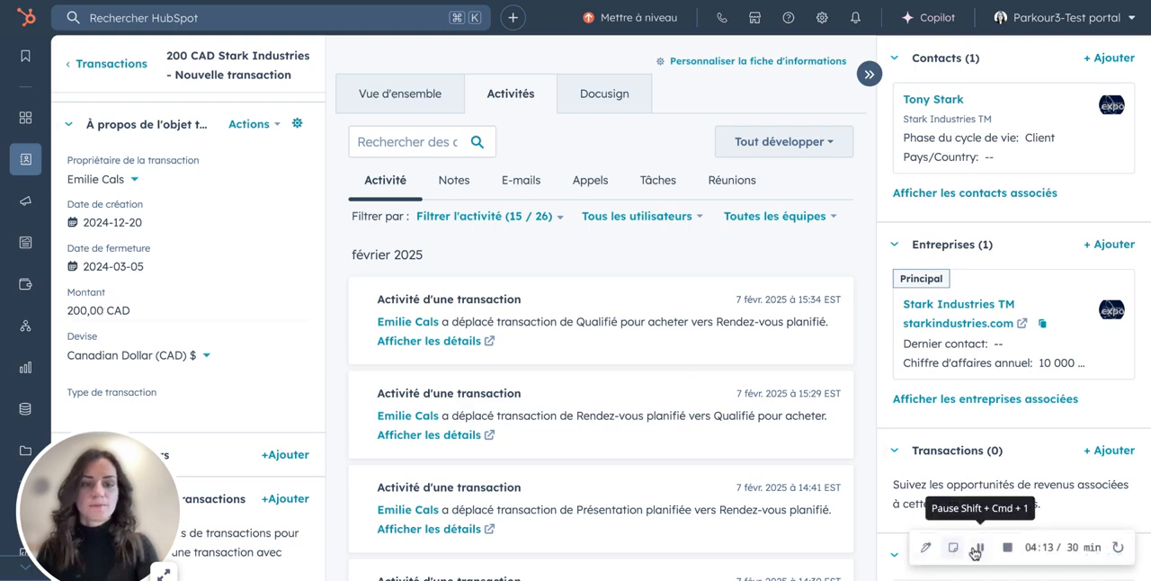
# - Check the currency options offered for the Devise property of the deal without choosing one
pyautogui.click(206, 364)
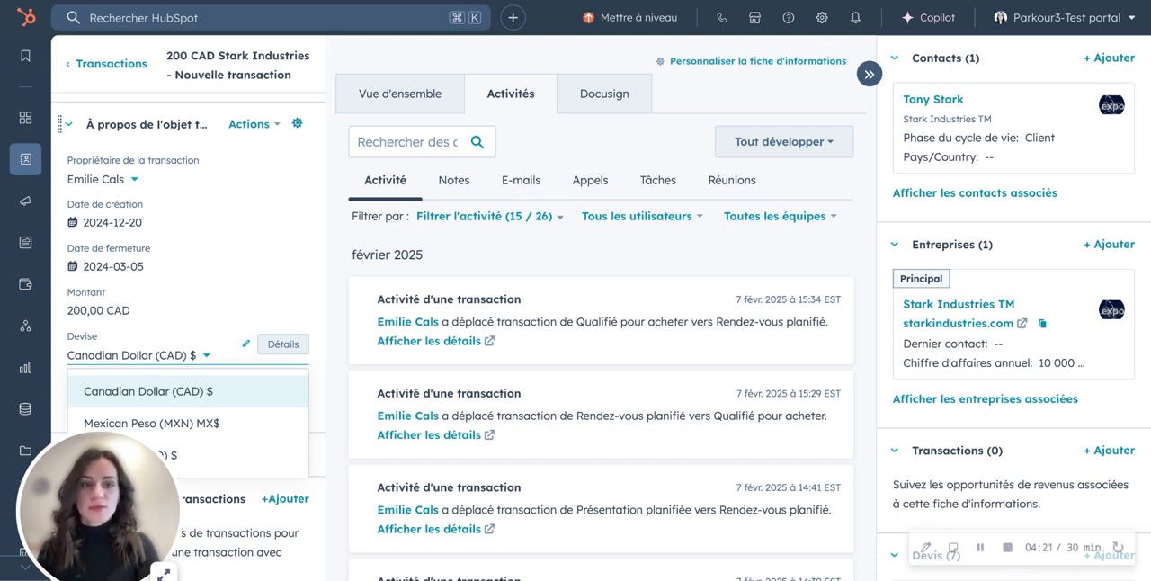
pyautogui.click(206, 360)
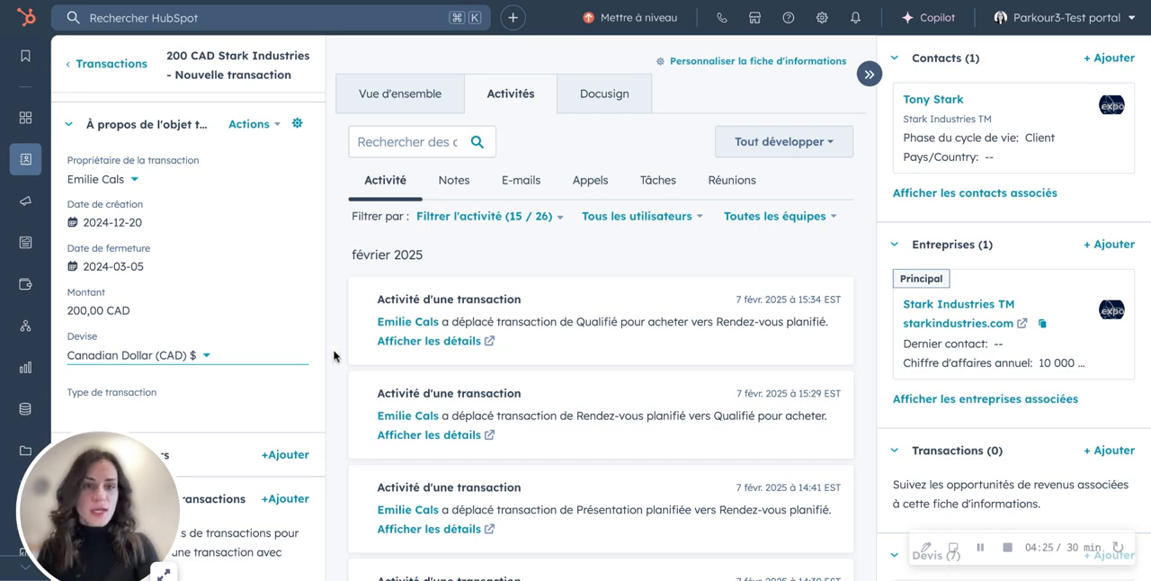
pyautogui.click(209, 357)
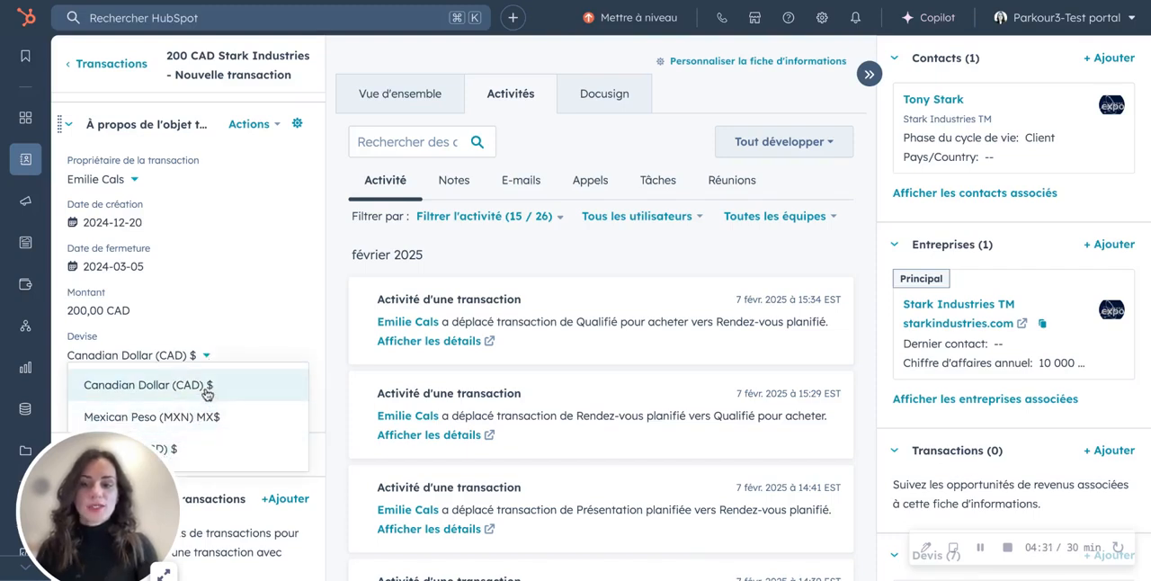
pyautogui.click(337, 364)
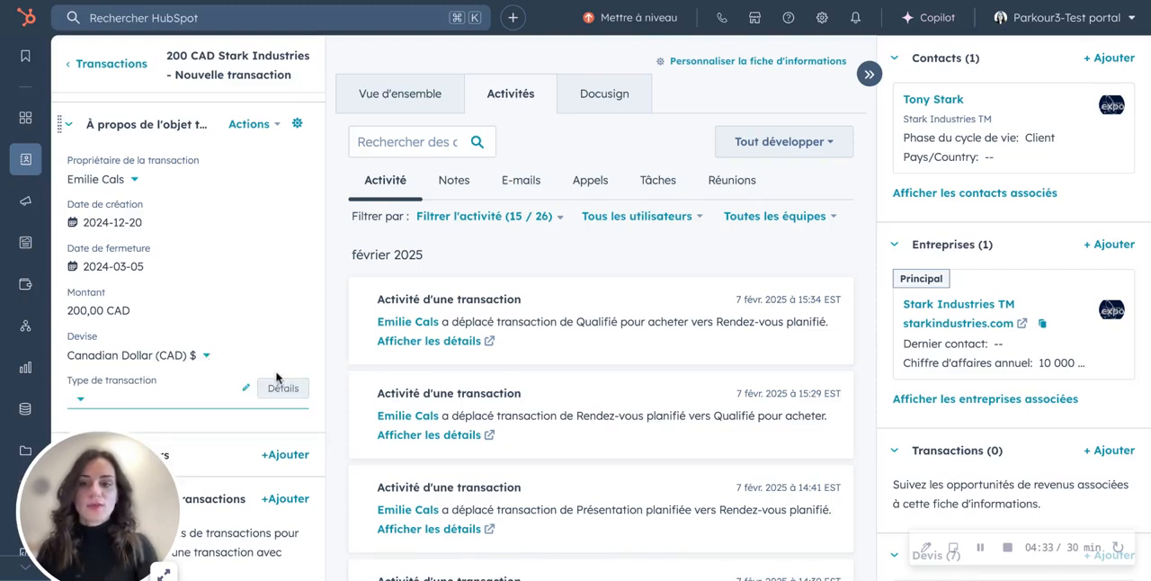
# - Return to the transactions board and review its stages through to Fermé gagné
pyautogui.scroll(3, 275, 357)
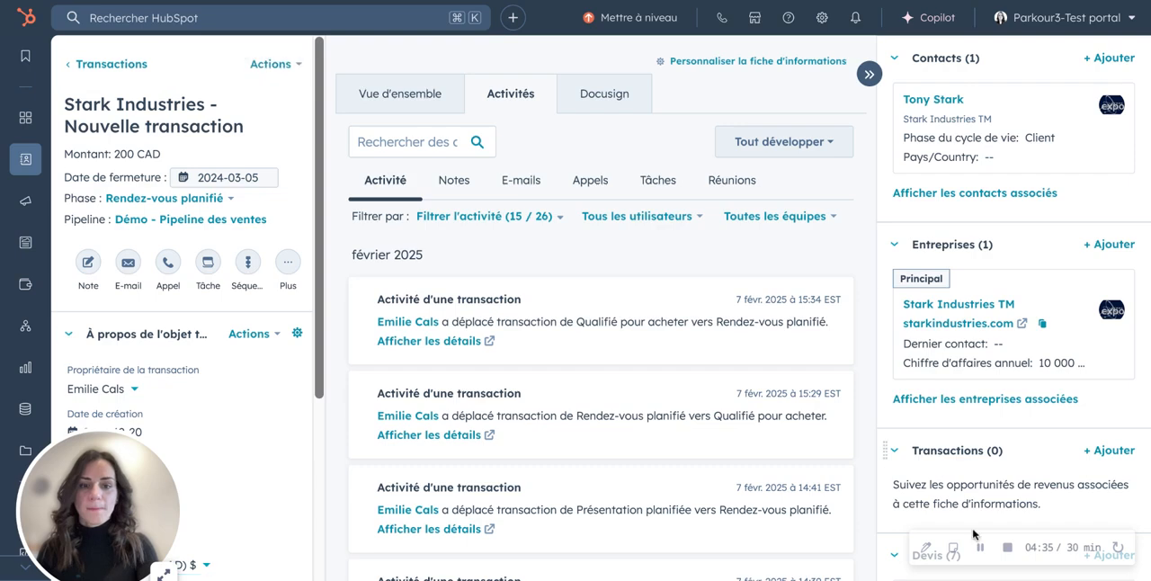
pyautogui.click(131, 66)
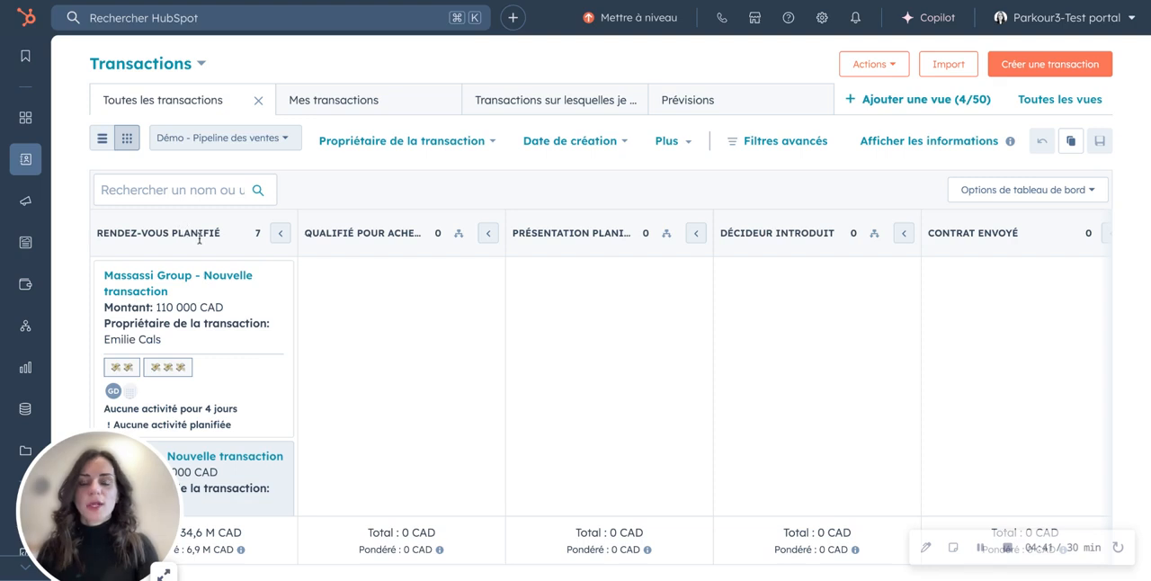
pyautogui.hscroll(6, 933, 276)
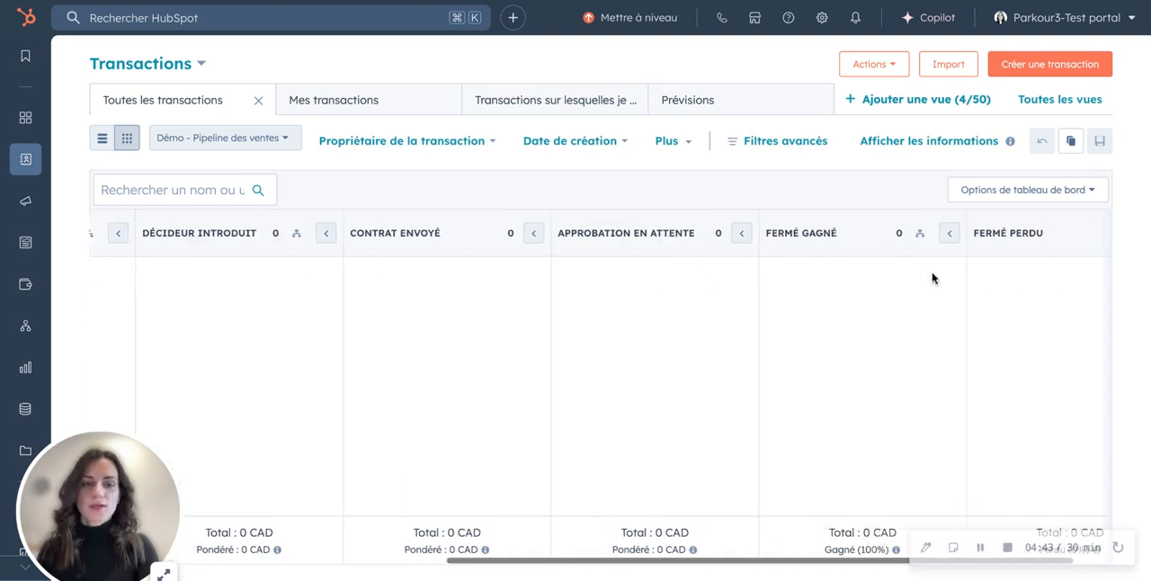
pyautogui.hscroll(2, 932, 277)
pyautogui.tripleClick(767, 233)
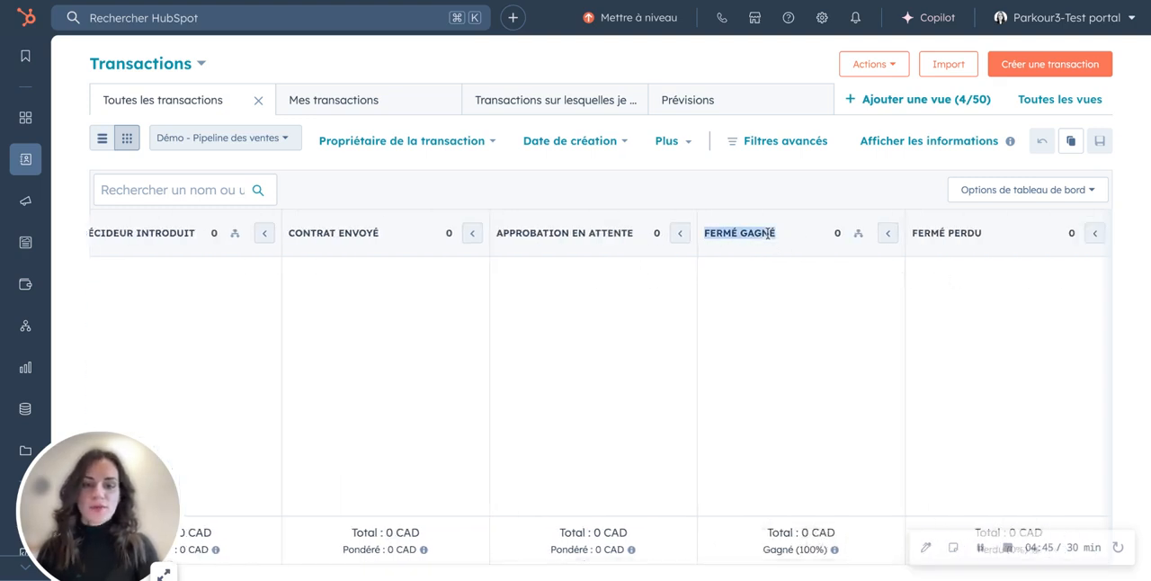
pyautogui.hscroll(-1, 768, 234)
pyautogui.hscroll(-8, 767, 232)
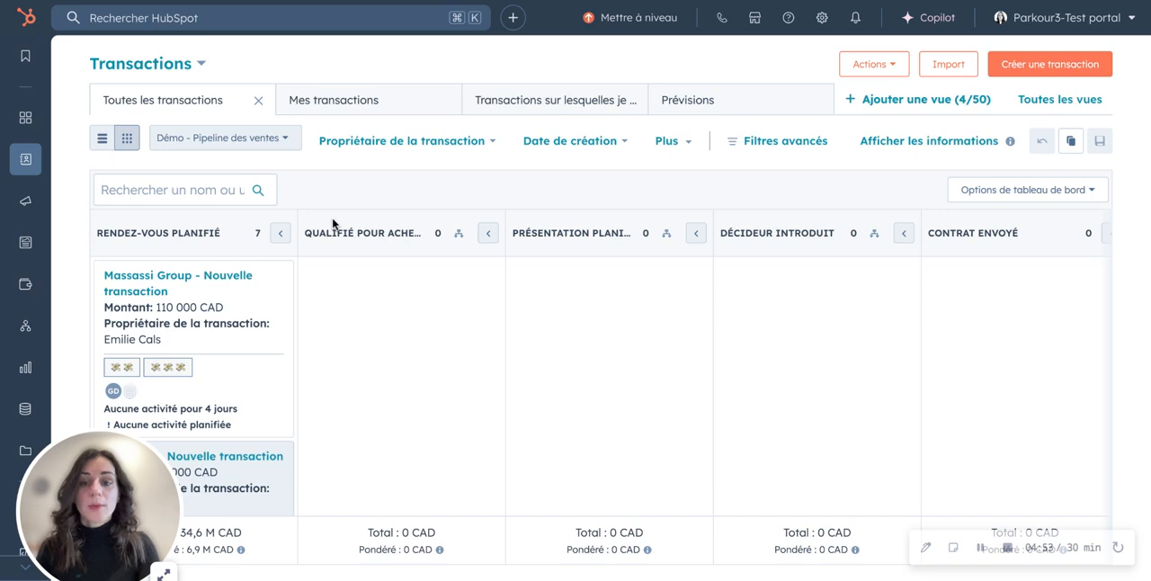
# - View the Mes transactions board and switch back to Toutes les transactions
pyautogui.click(329, 101)
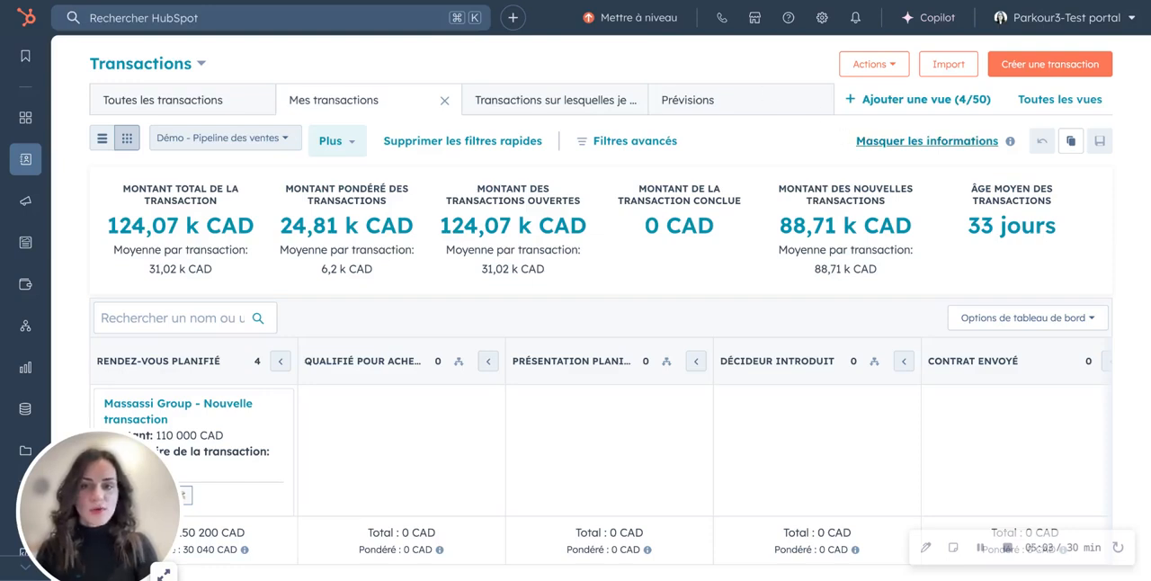
pyautogui.click(202, 104)
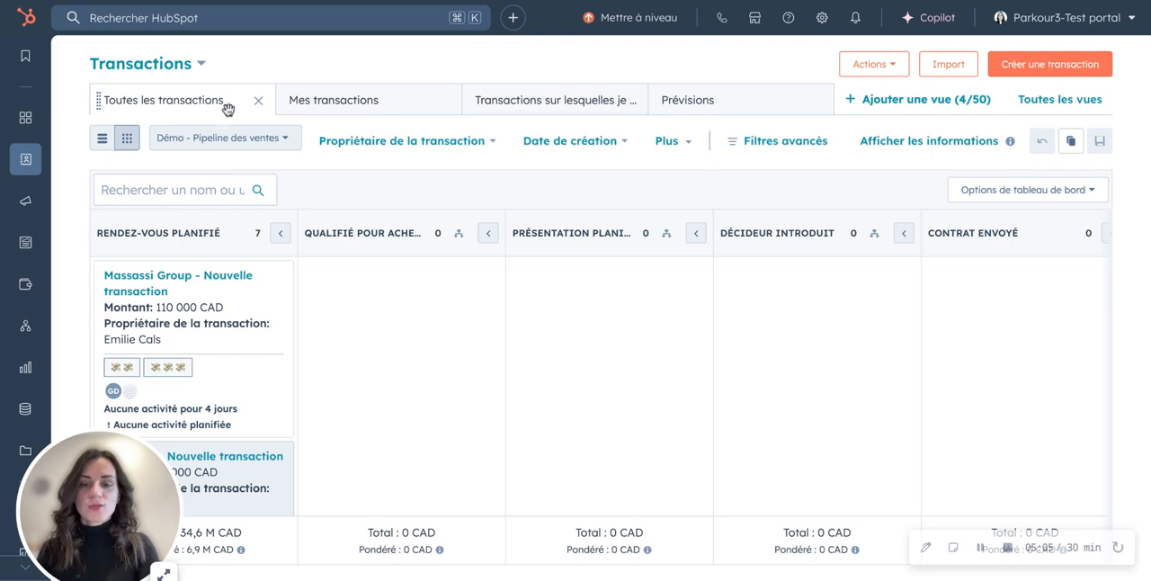
# - Inspect the filters applied to the Mes transactions view, and return to the Toutes les transactions cards
pyautogui.click(346, 104)
pyautogui.click(639, 142)
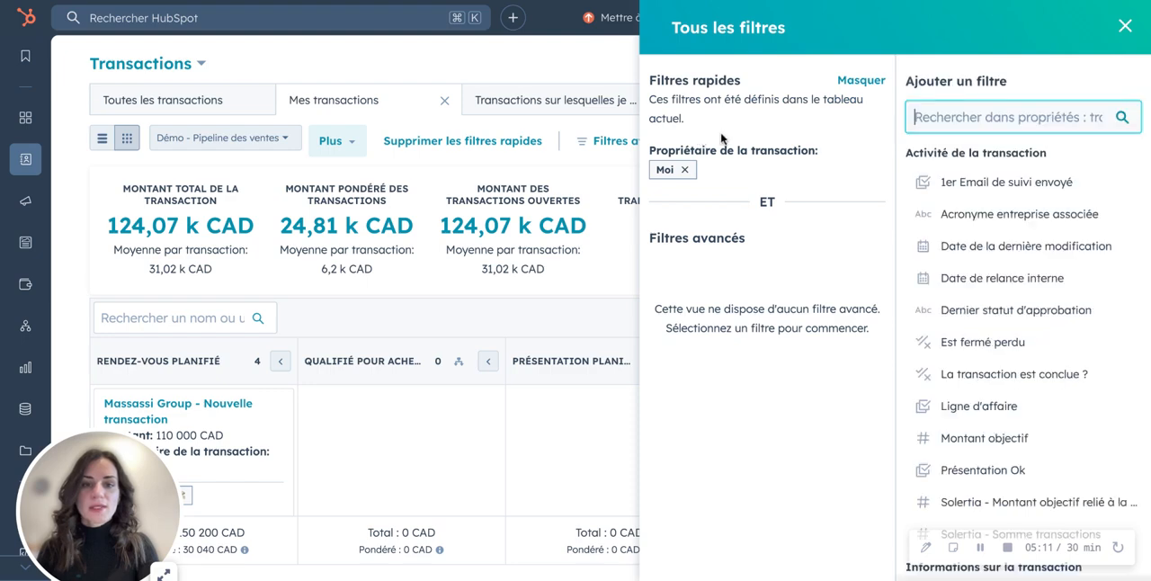
pyautogui.click(1124, 26)
pyautogui.click(212, 101)
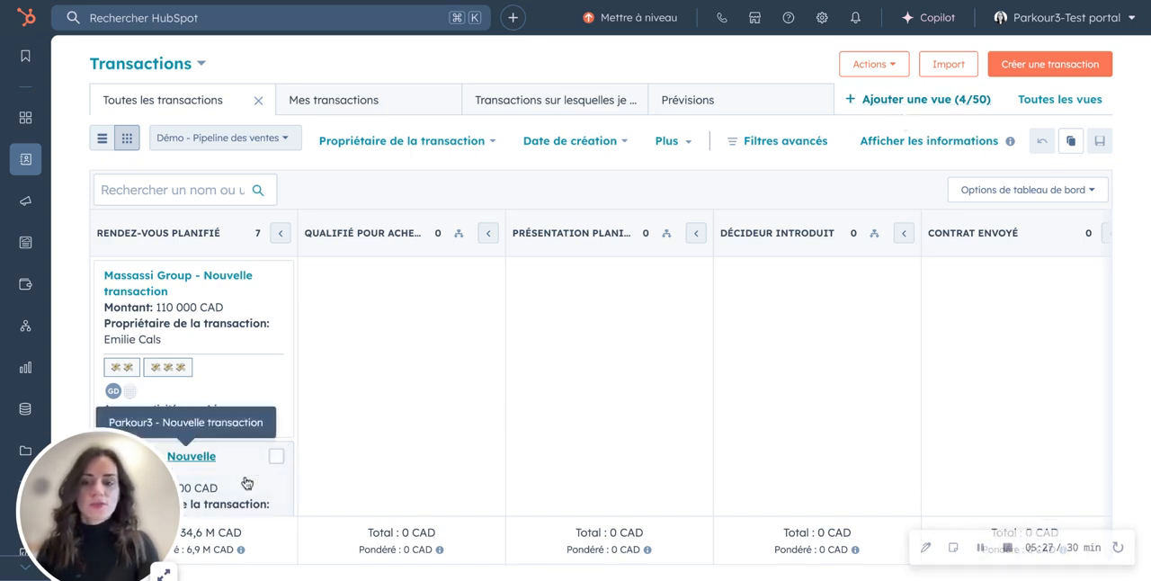
pyautogui.scroll(-1, 247, 482)
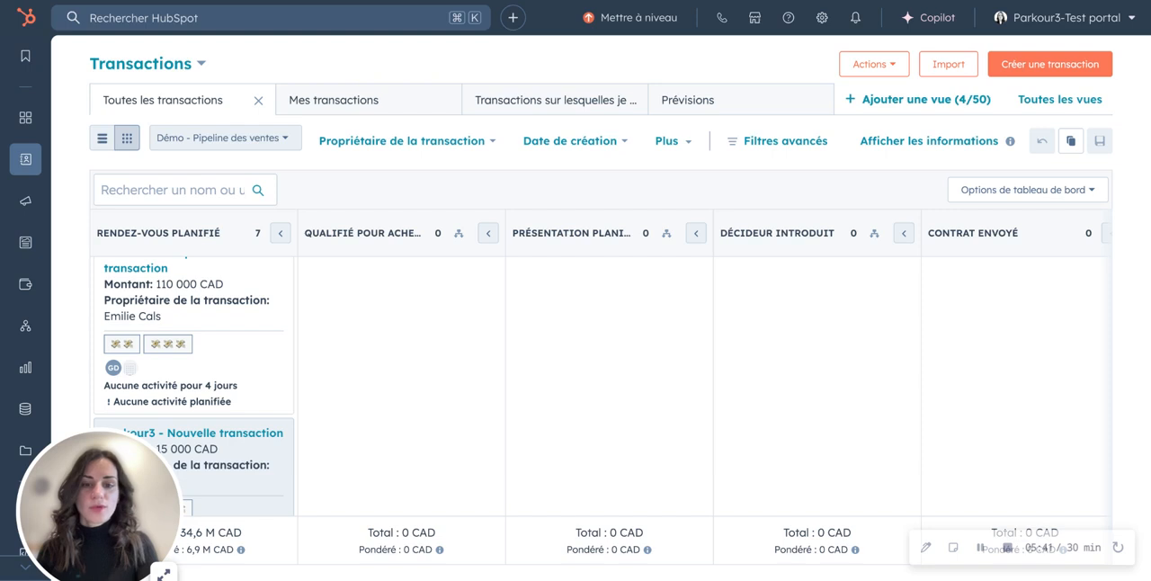
# - Move the Stark Industries deal to the Qualifié pour acheter stage and apply its dependent properties with Fermé gagné as the forecast category
pyautogui.scroll(-2, 257, 440)
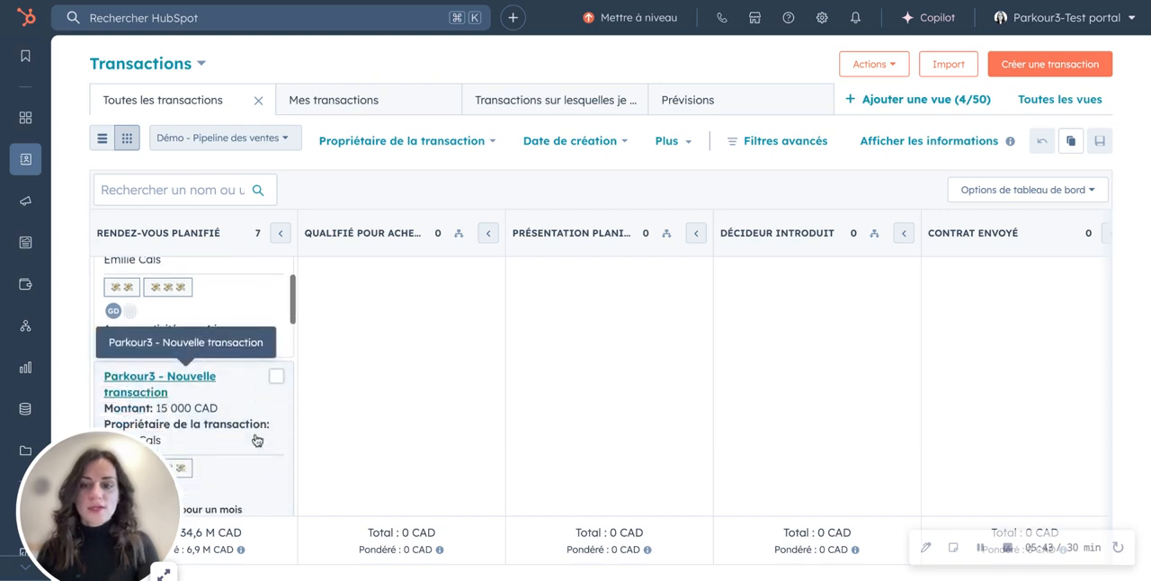
pyautogui.scroll(-3, 258, 439)
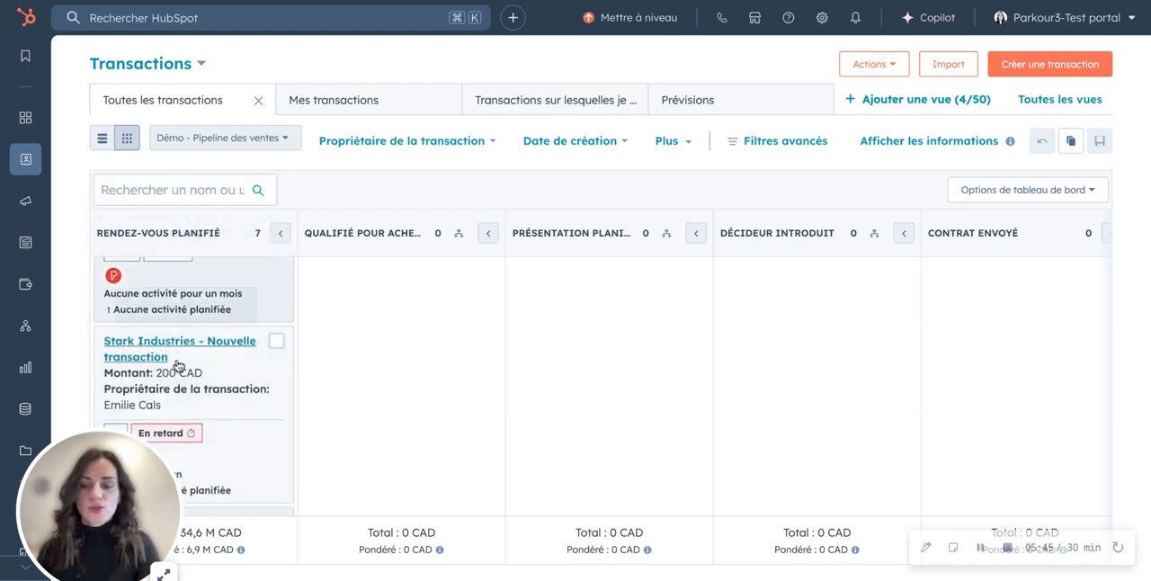
pyautogui.moveTo(184, 365); pyautogui.dragTo(371, 306)
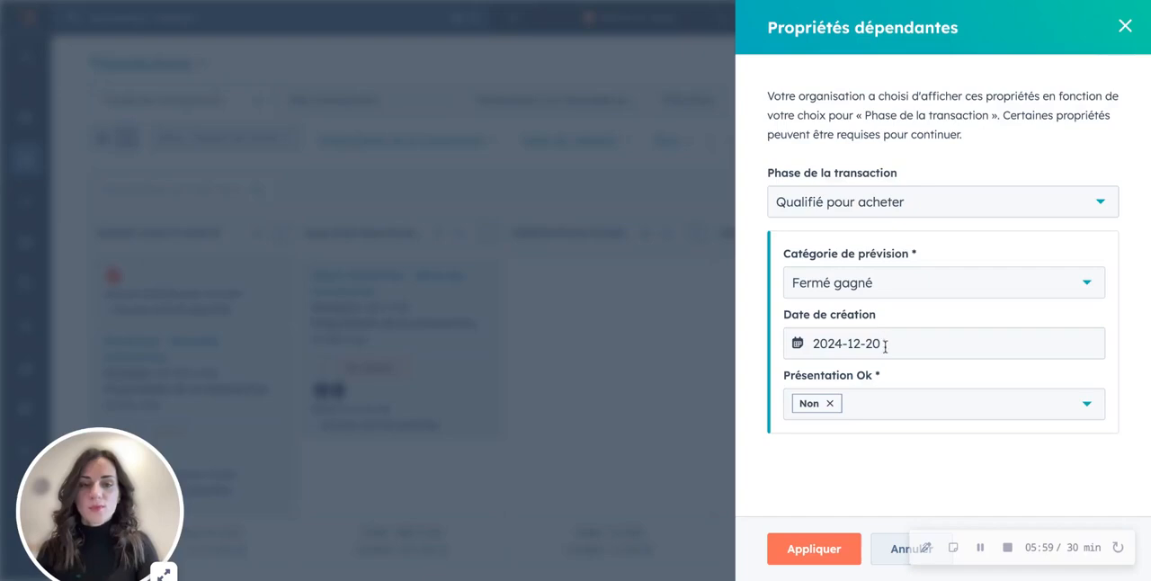
pyautogui.click(870, 294)
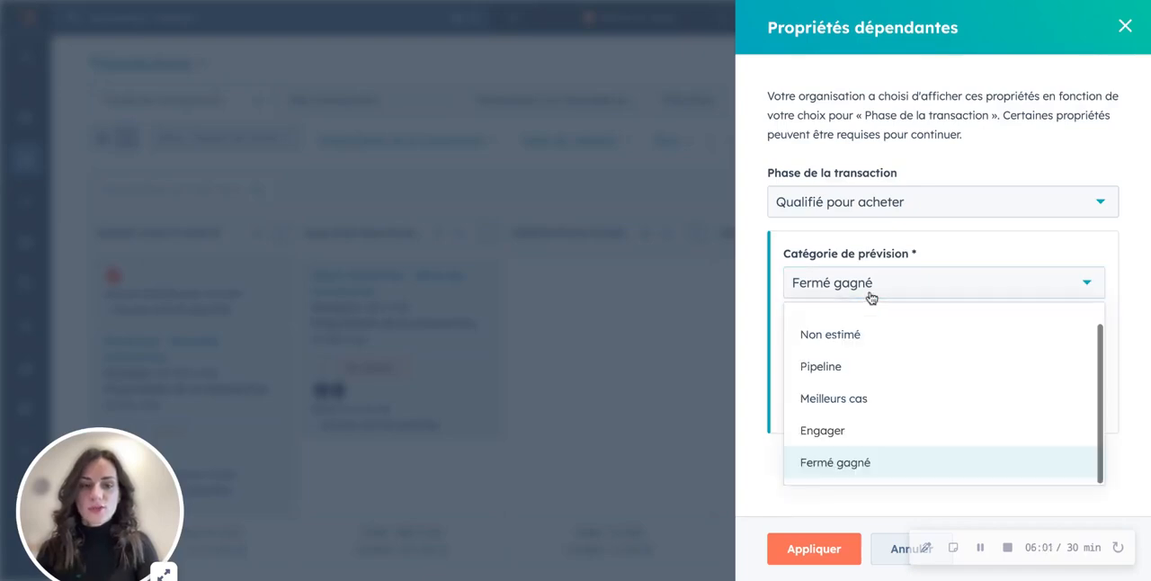
pyautogui.click(870, 297)
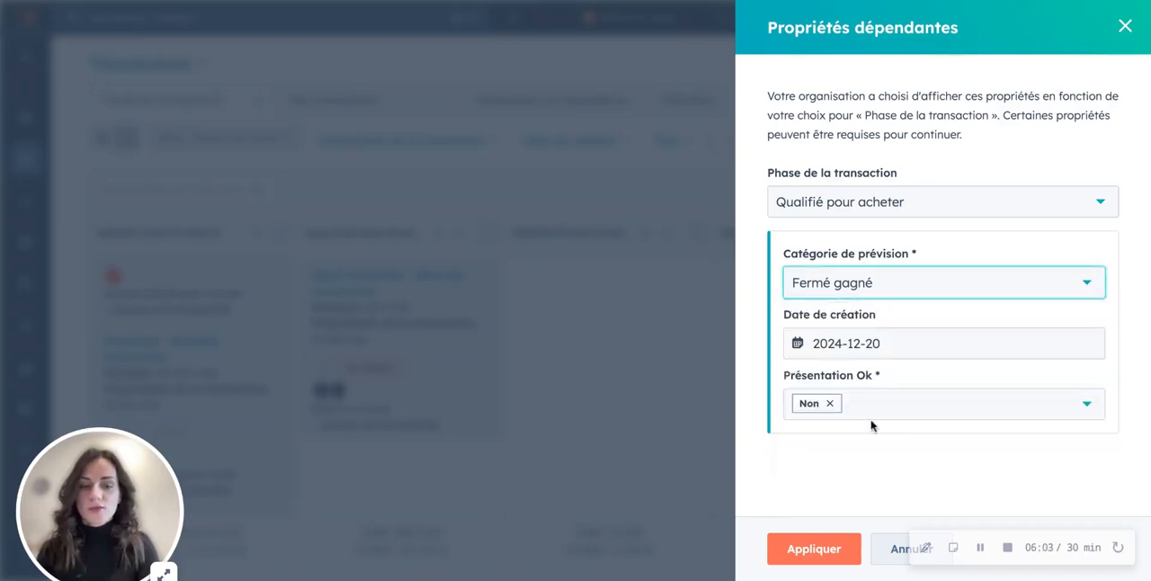
pyautogui.click(814, 549)
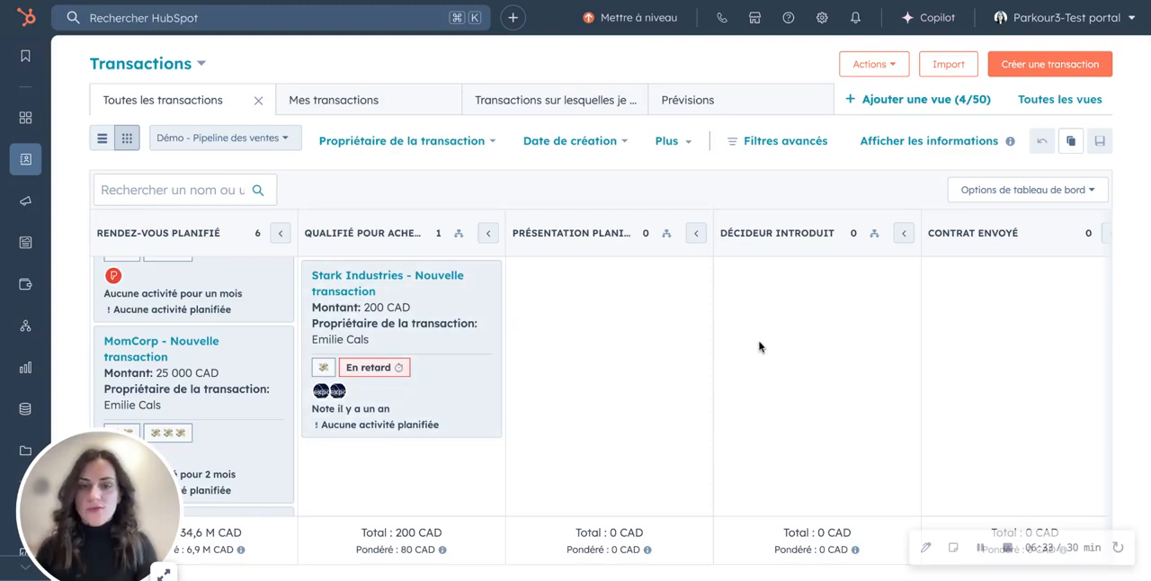
# - Examine the Fermé gagné and Fermé perdu stages at the end of the transactions board
pyautogui.hscroll(7, 758, 346)
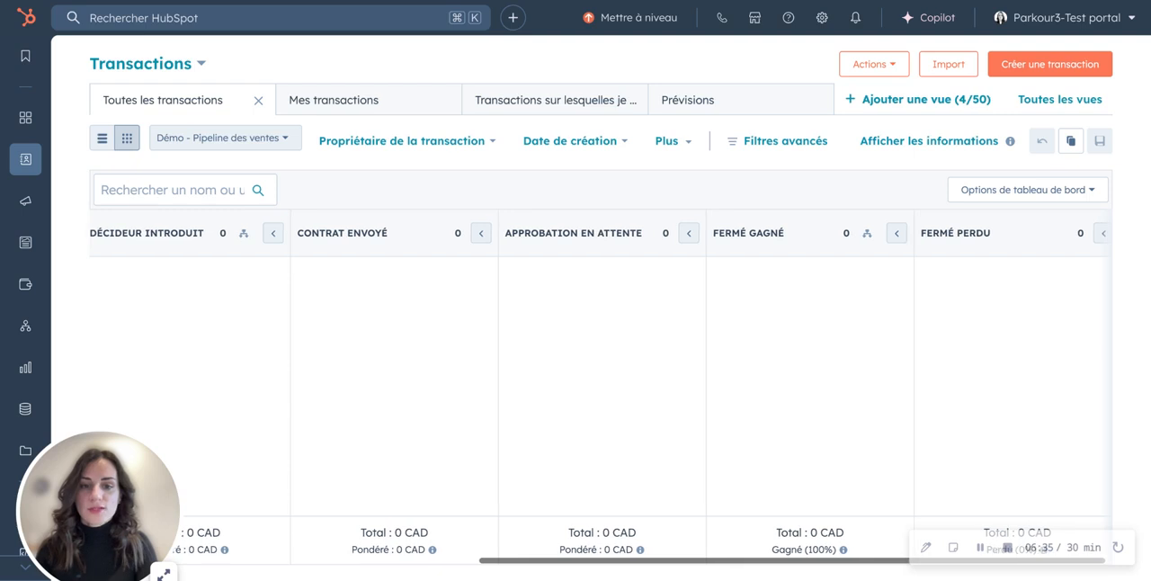
pyautogui.doubleClick(741, 233)
pyautogui.moveTo(740, 233); pyautogui.dragTo(777, 235)
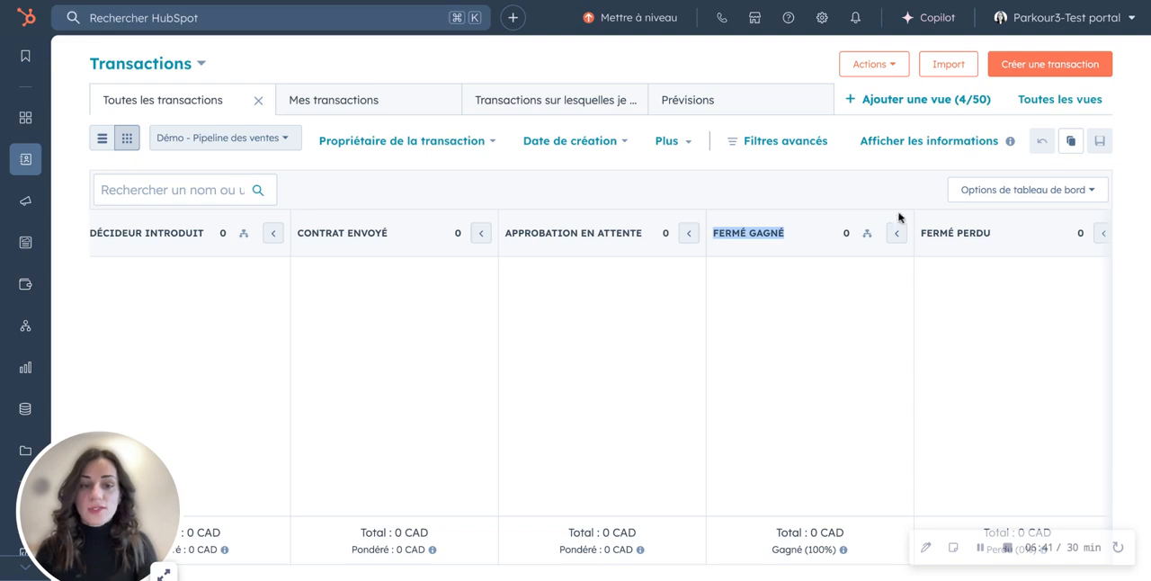
pyautogui.tripleClick(984, 234)
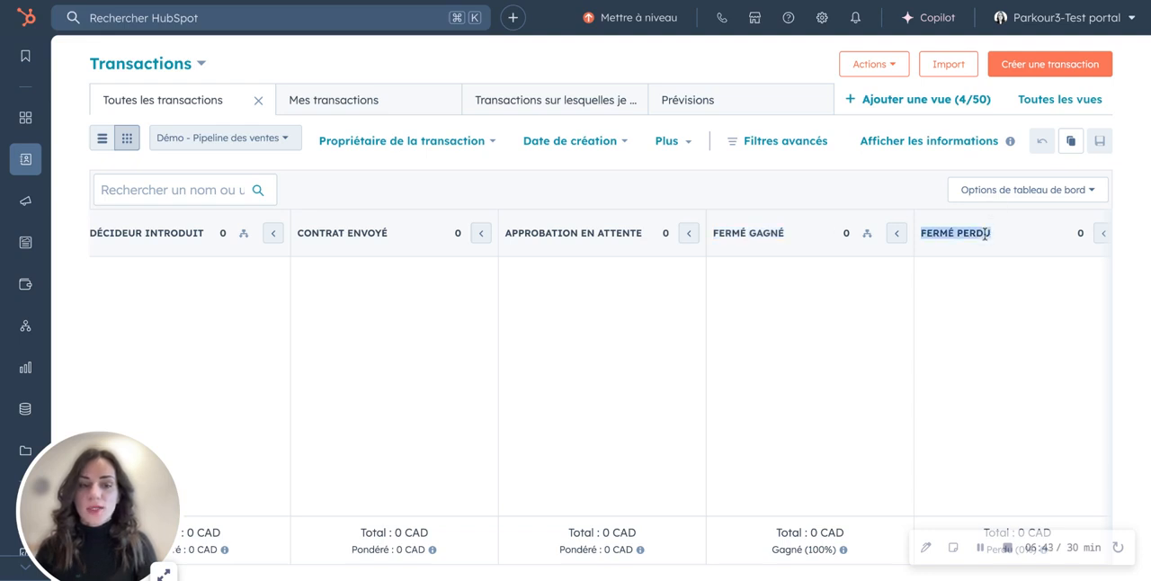
pyautogui.hscroll(1, 977, 237)
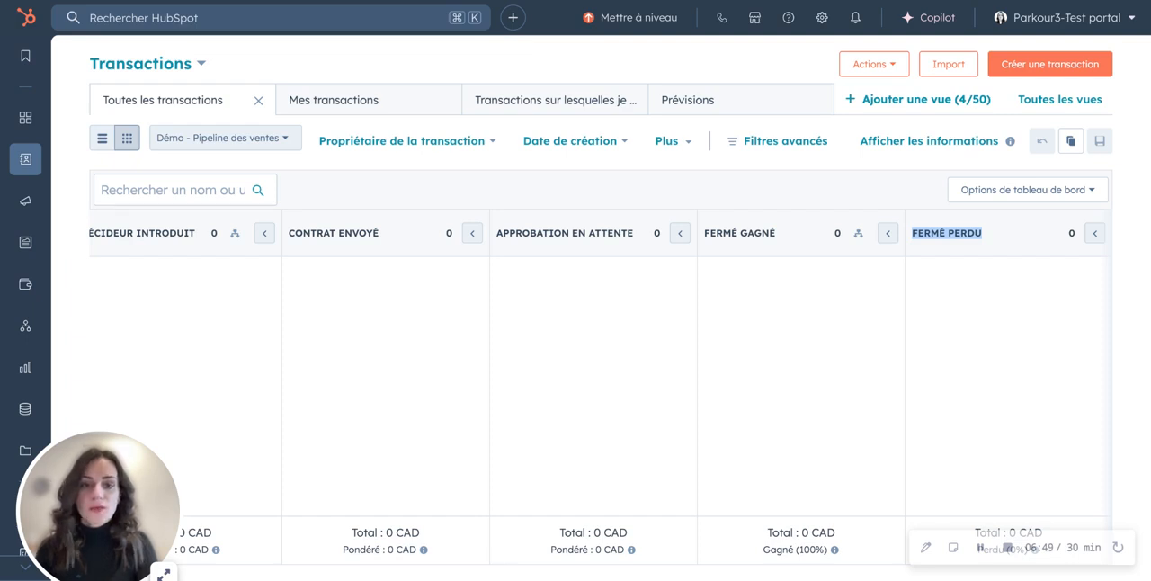
pyautogui.moveTo(775, 234); pyautogui.dragTo(704, 233)
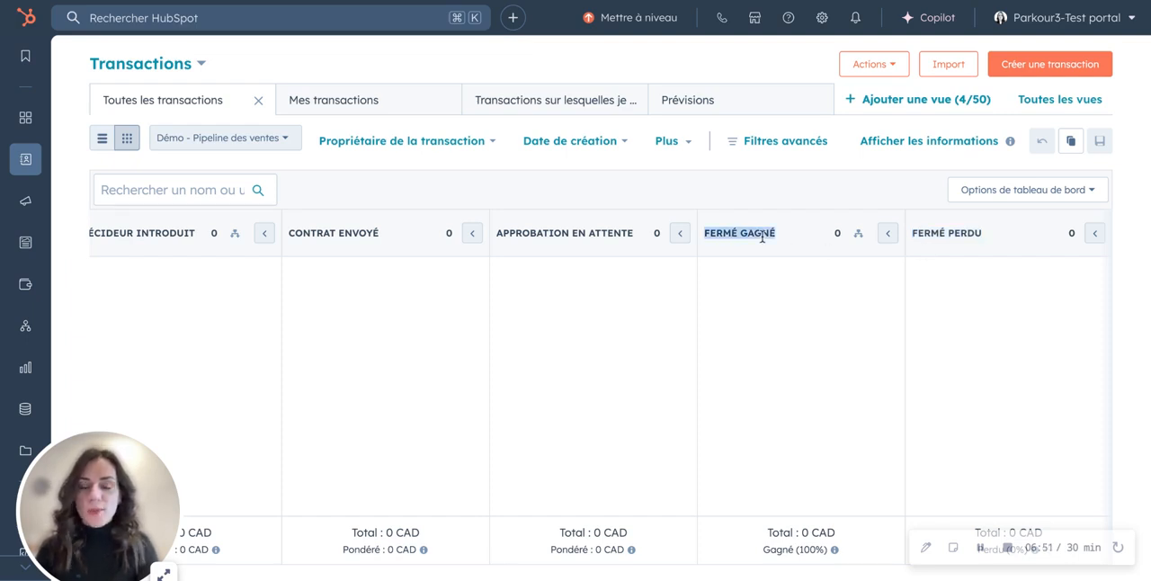
pyautogui.click(959, 234)
pyautogui.tripleClick(958, 234)
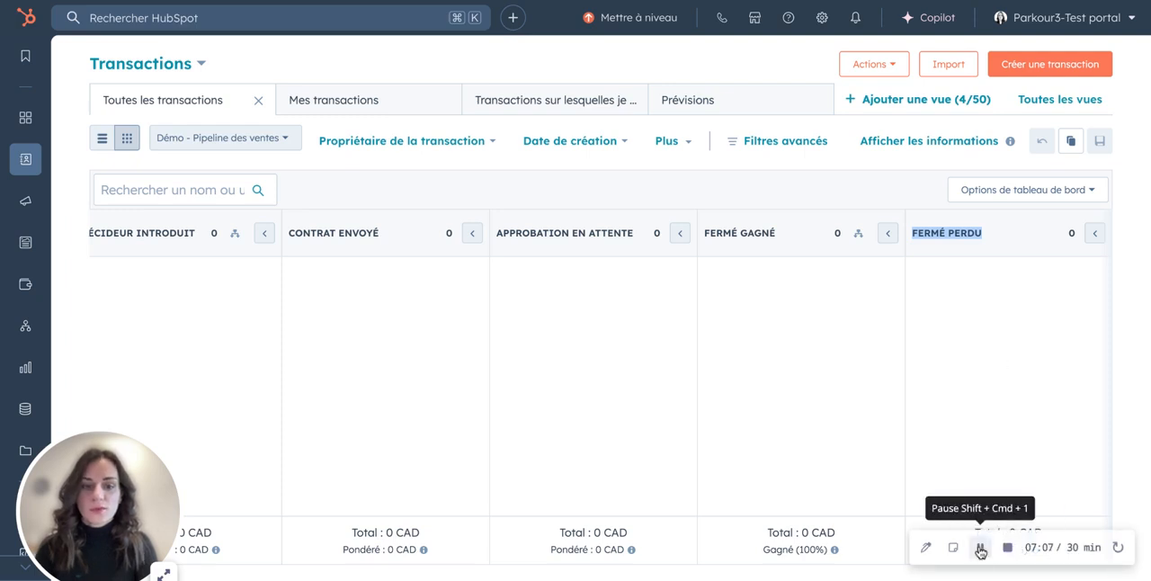
# - Open the settings for editing the Démo - Pipeline des ventes pipeline and review its stages and their deal probabilities
pyautogui.hscroll(-7, 909, 470)
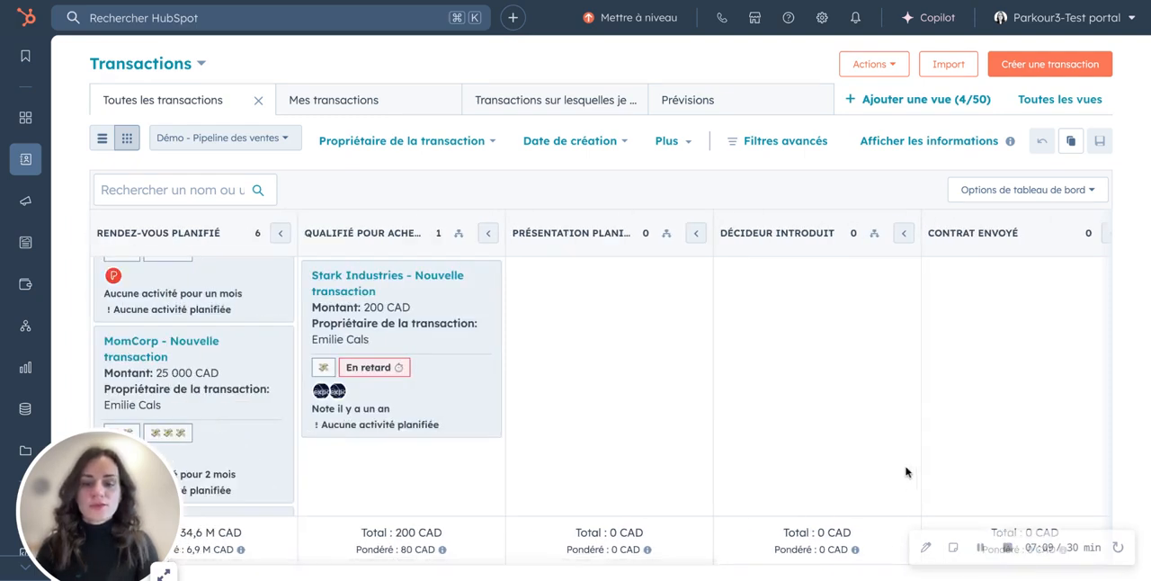
pyautogui.click(279, 149)
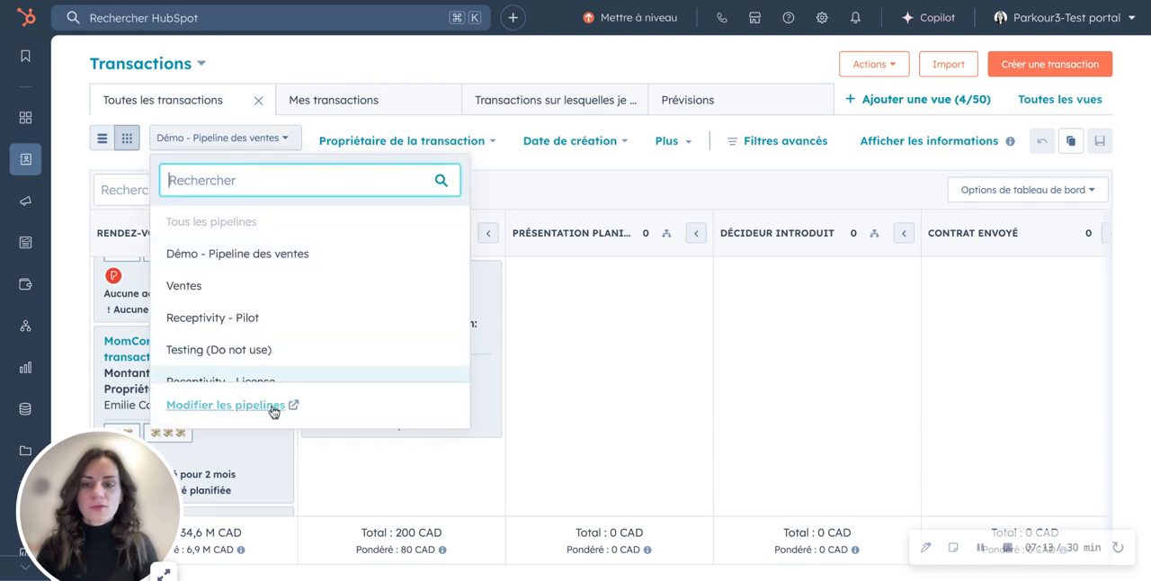
pyautogui.click(225, 405)
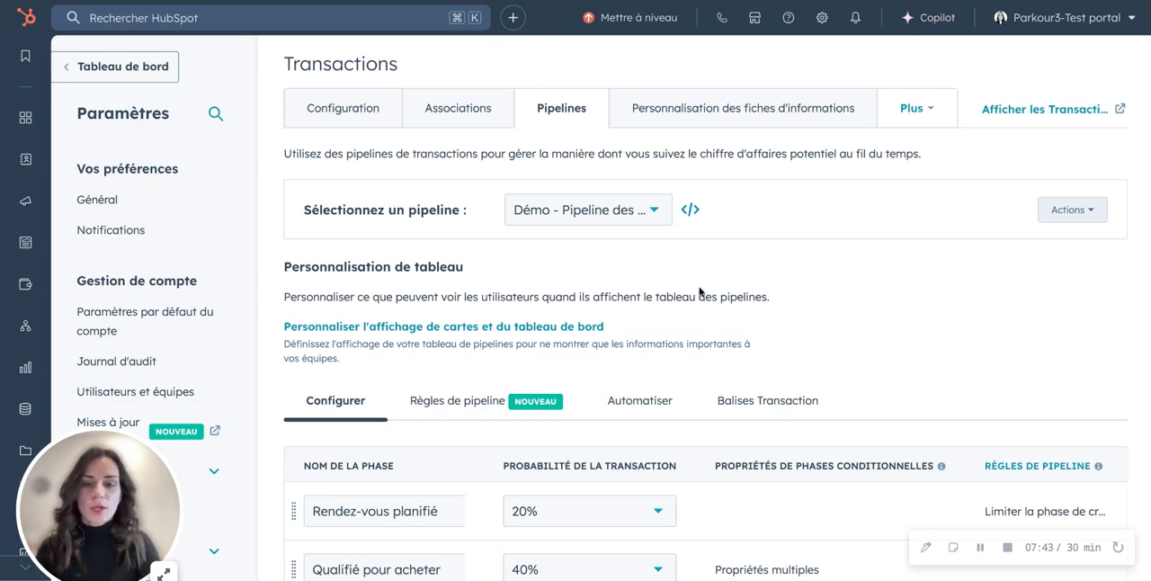
pyautogui.scroll(-5, 700, 291)
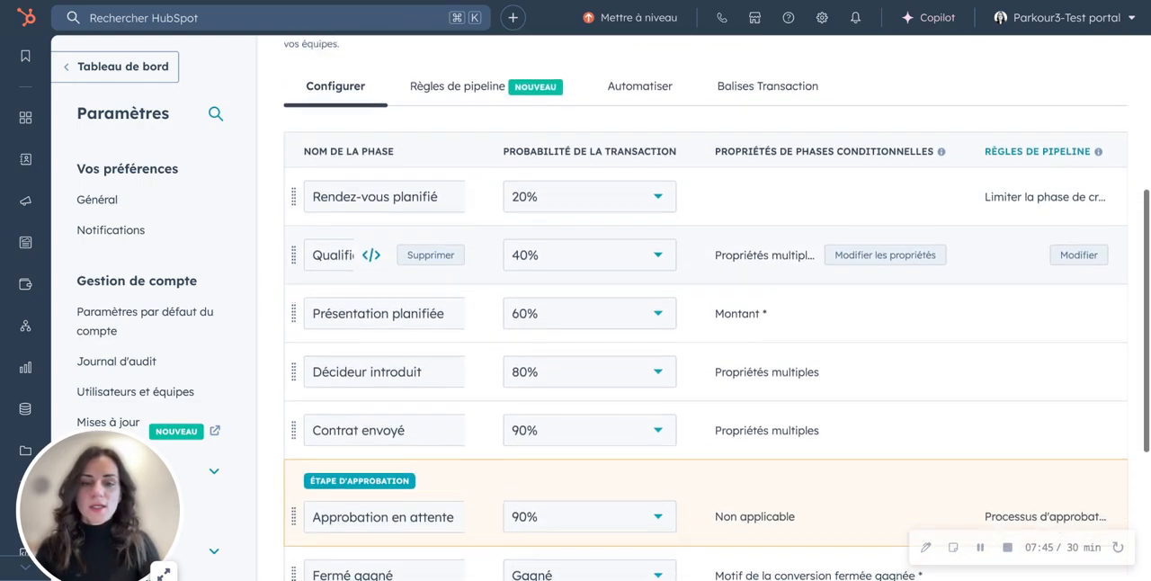
pyautogui.scroll(-1, 698, 261)
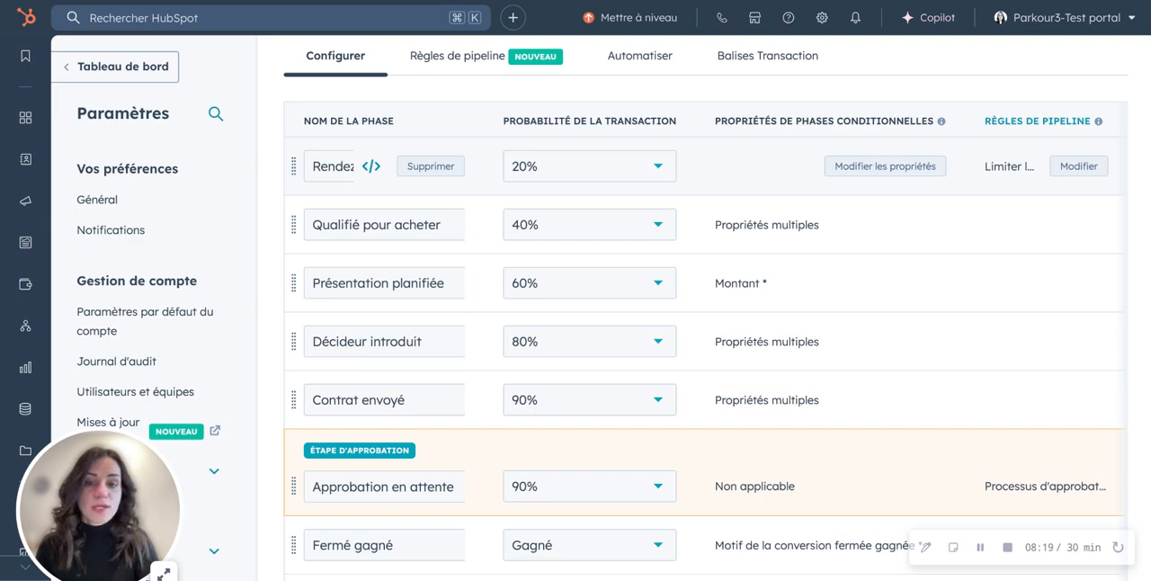
pyautogui.scroll(-2, 638, 339)
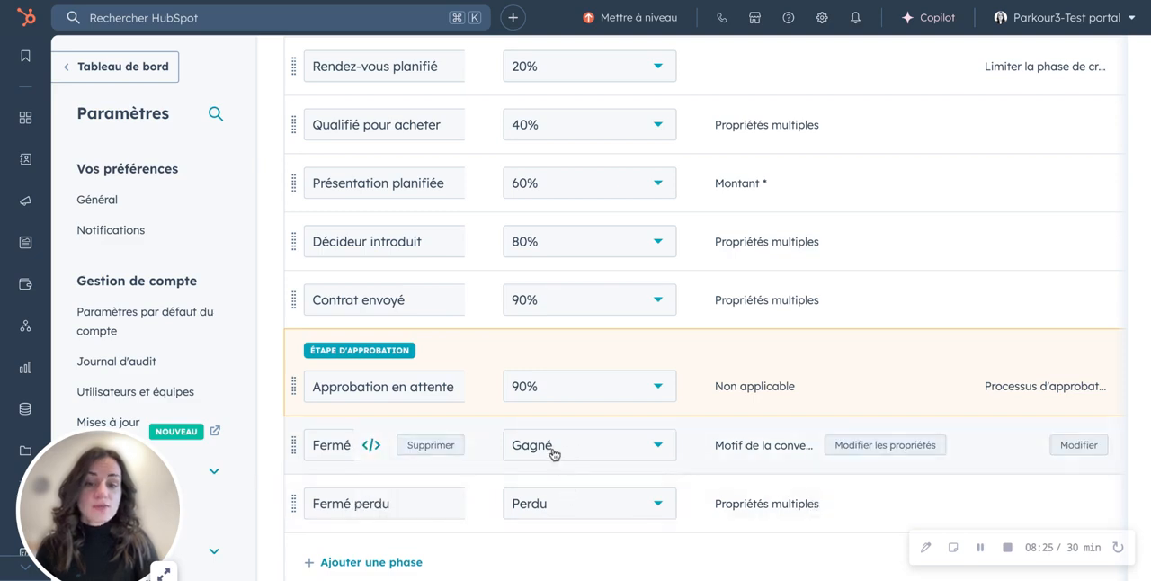
# - Inspect the conditional property logic of the Présentation planifiée stage and leave it without applying changes
pyautogui.scroll(3, 542, 501)
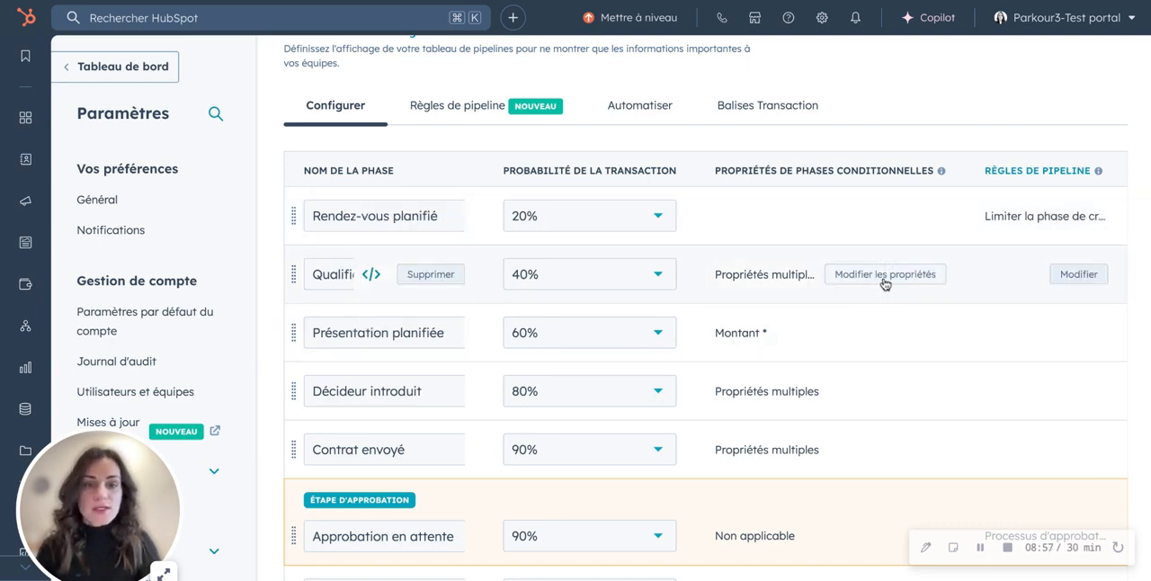
pyautogui.click(883, 332)
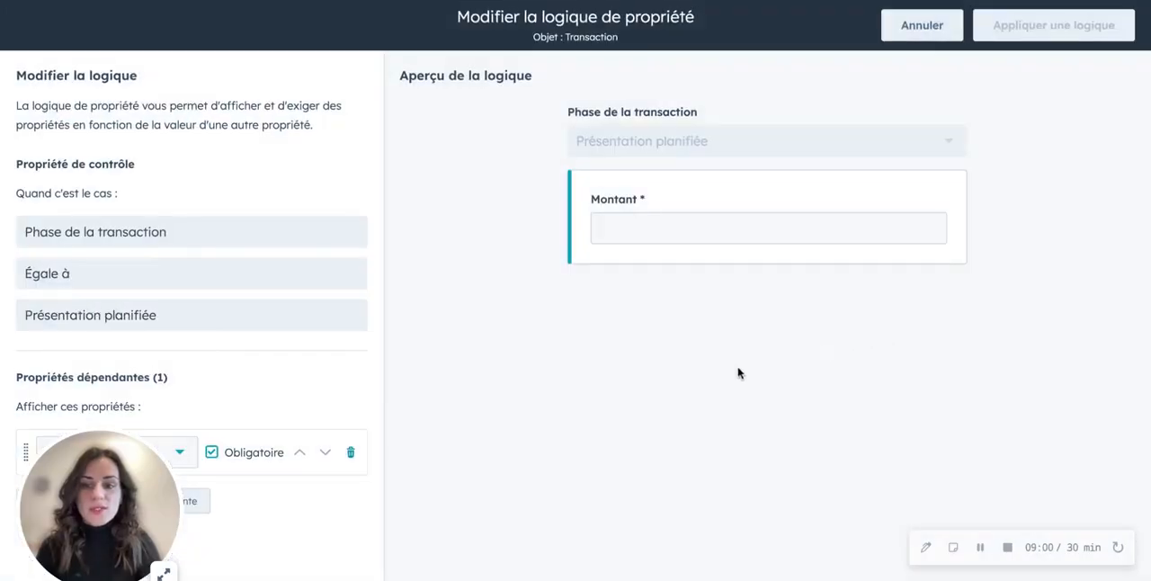
pyautogui.moveTo(161, 511); pyautogui.dragTo(550, 494)
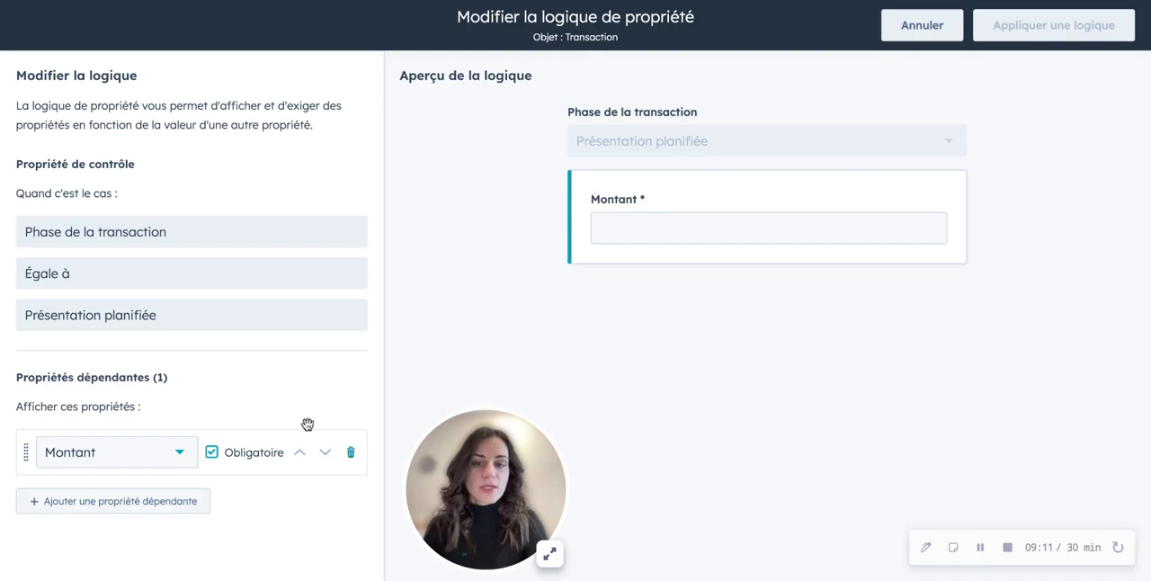
pyautogui.click(899, 36)
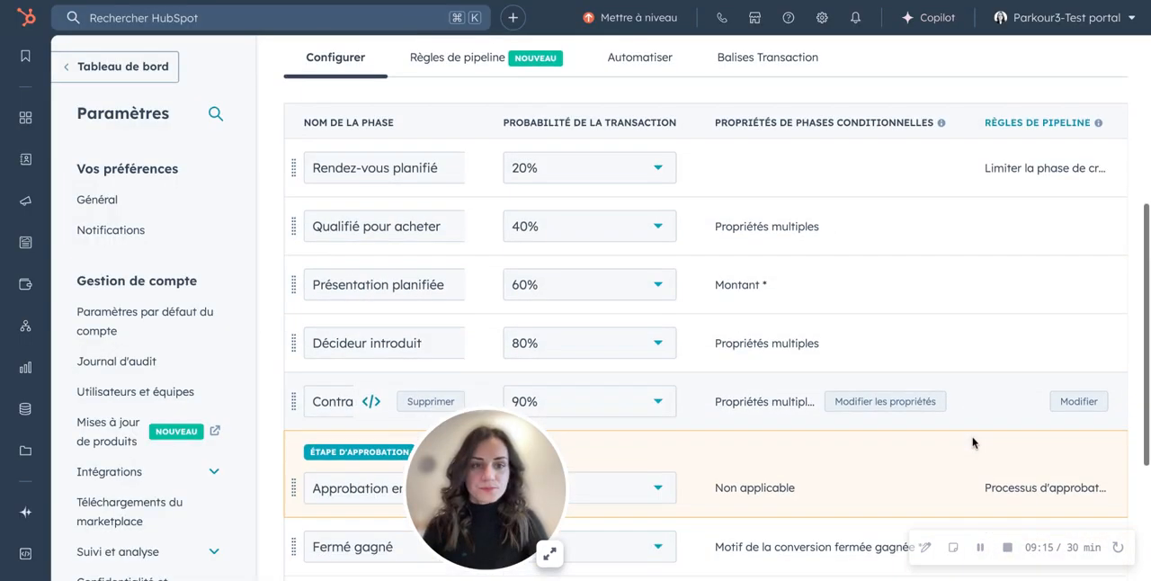
# - Review the pipeline's rules, down to the one that adds an approval process for transactions
pyautogui.scroll(-2, 971, 441)
pyautogui.scroll(1, 970, 441)
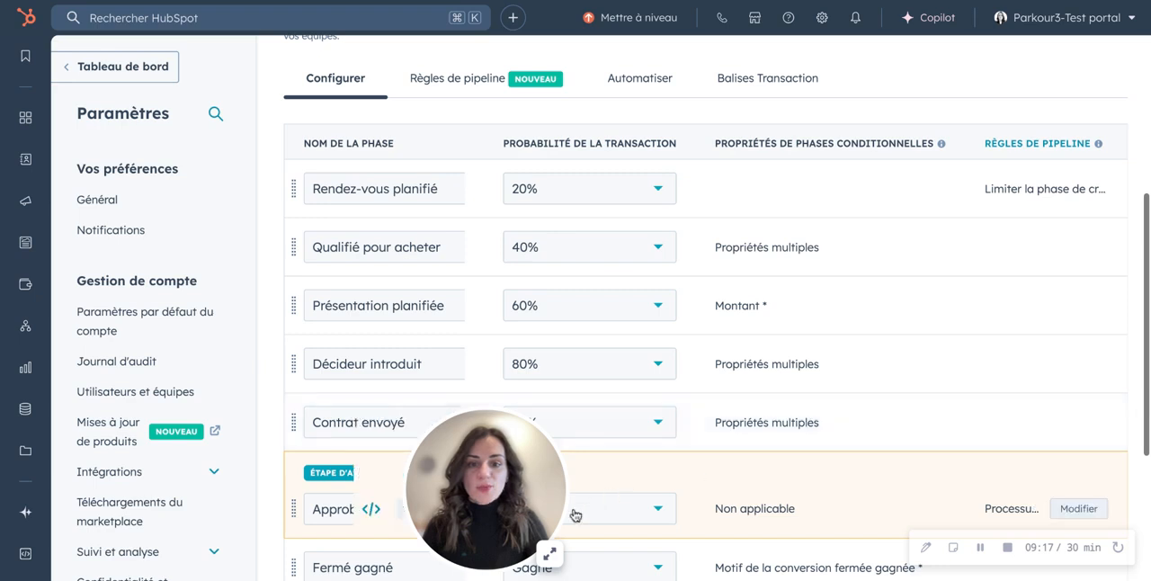
pyautogui.moveTo(524, 531); pyautogui.dragTo(160, 534)
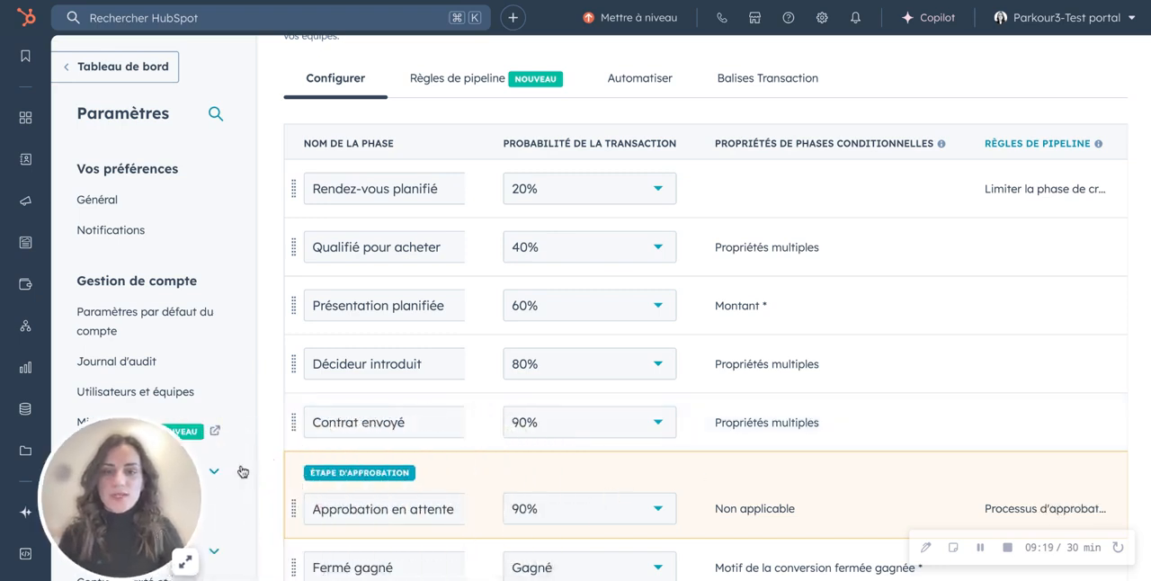
pyautogui.click(476, 79)
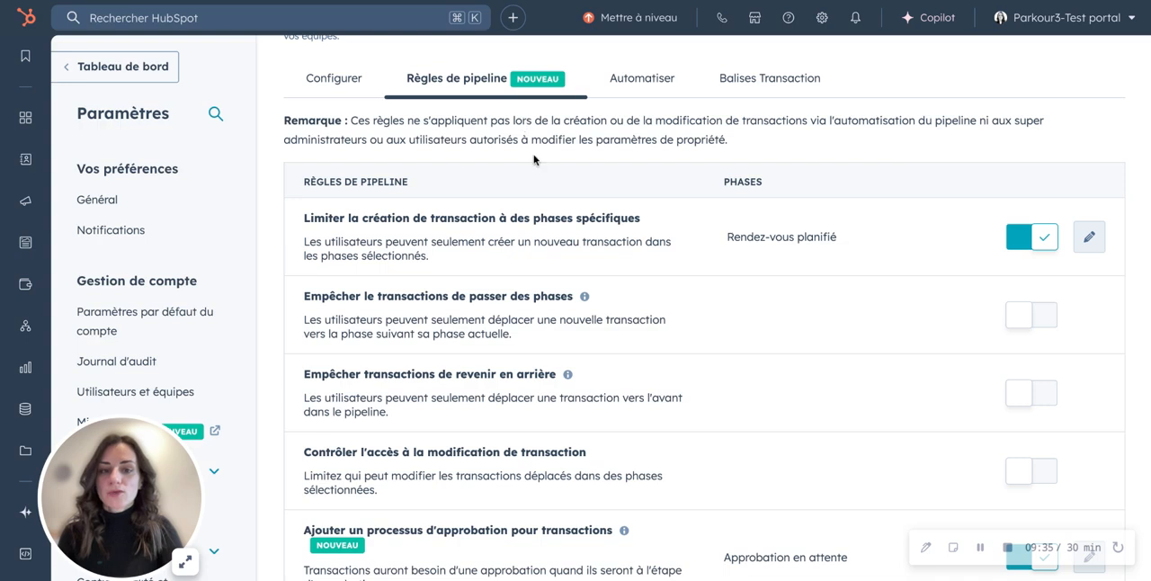
pyautogui.scroll(-2, 533, 159)
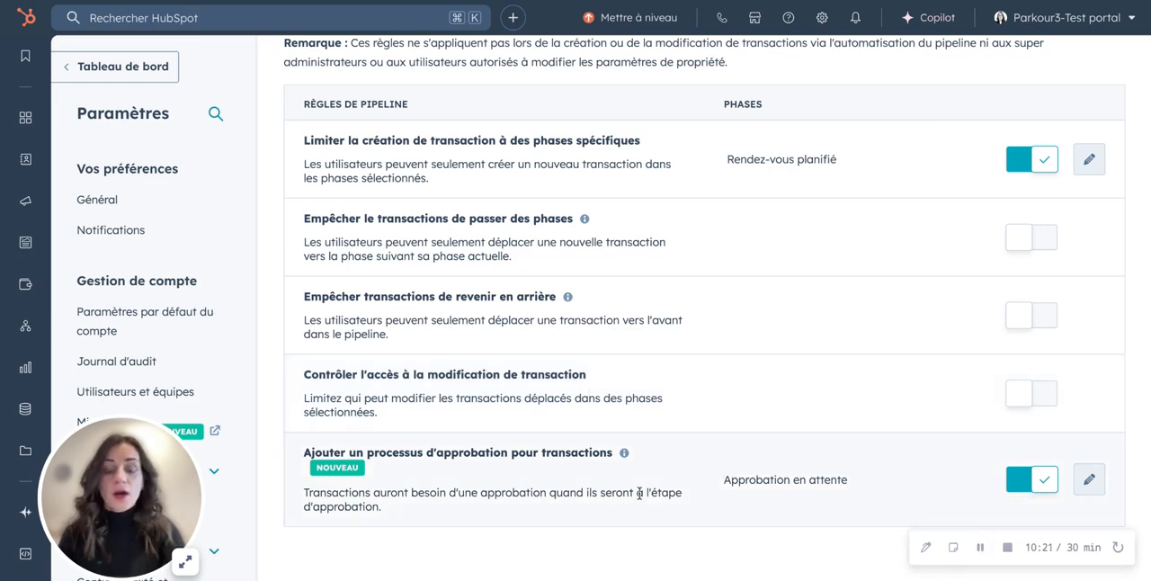
pyautogui.tripleClick(520, 455)
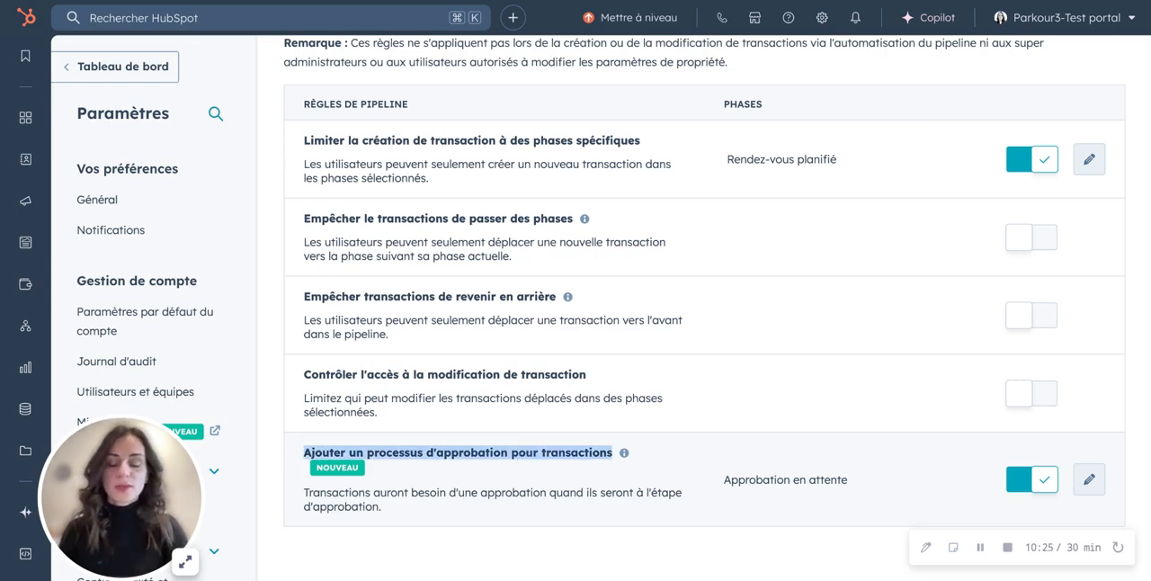
pyautogui.click(401, 454)
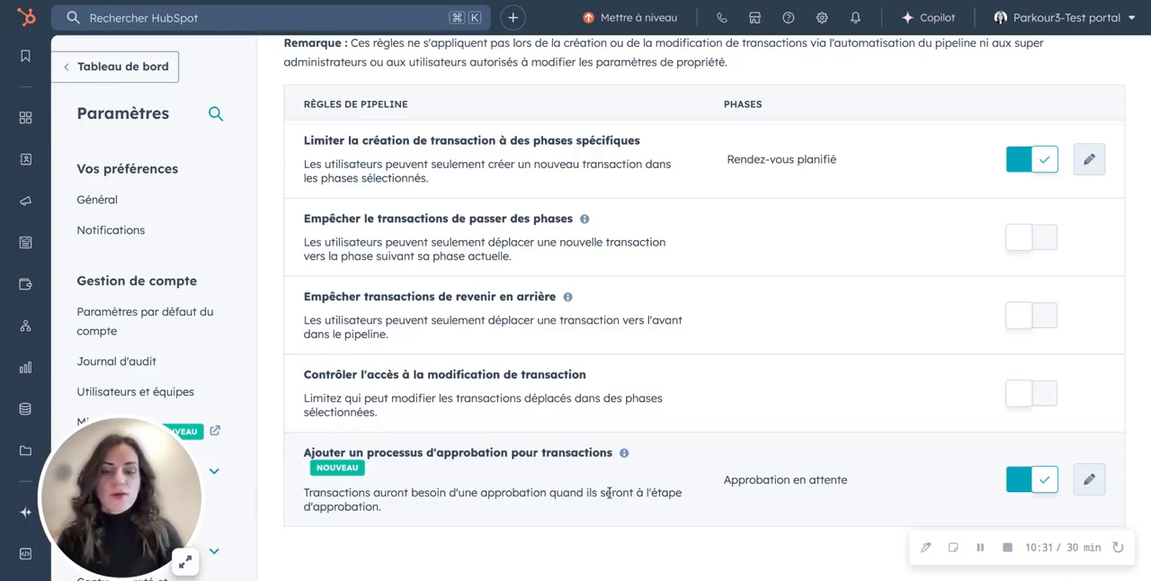
# - Check the Approbation en attente stage in the pipeline's stage configuration and return to the pipeline rules
pyautogui.scroll(3, 609, 492)
pyautogui.click(341, 205)
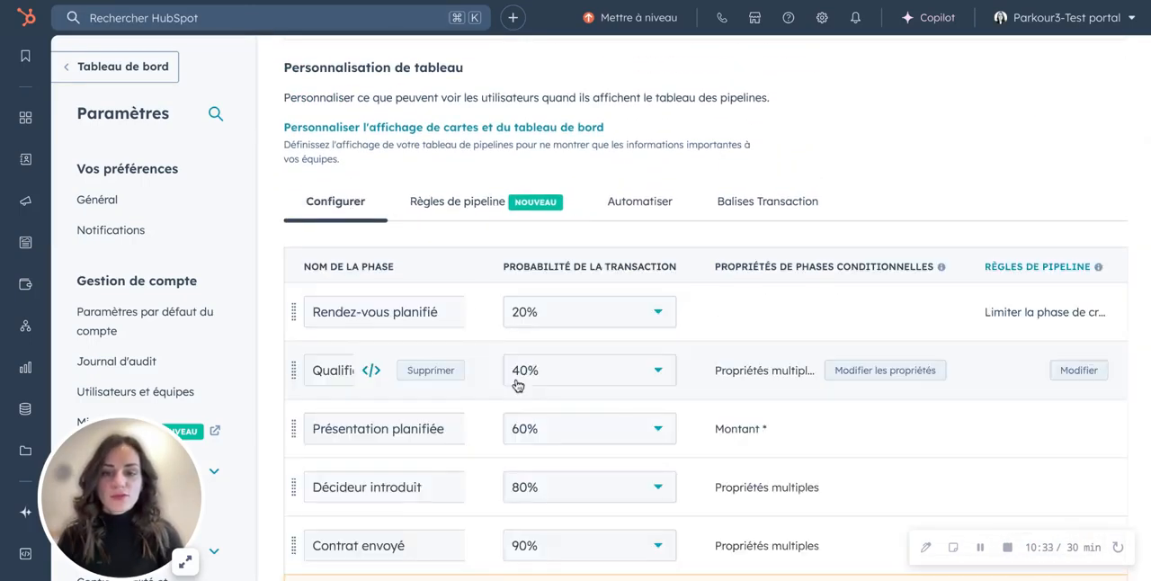
pyautogui.scroll(-5, 518, 385)
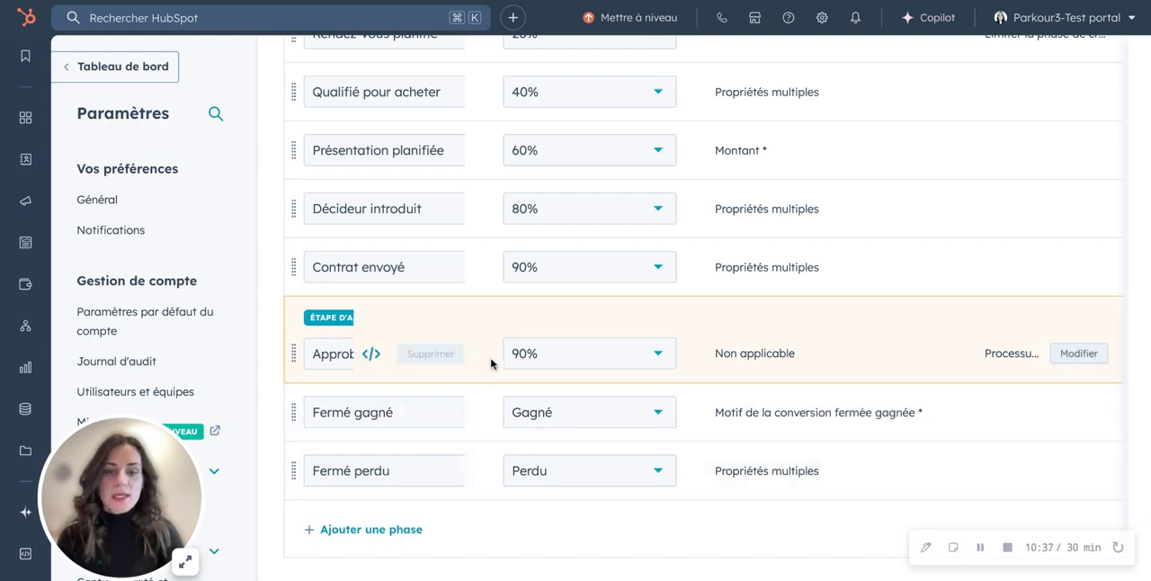
pyautogui.scroll(3, 491, 359)
pyautogui.click(457, 151)
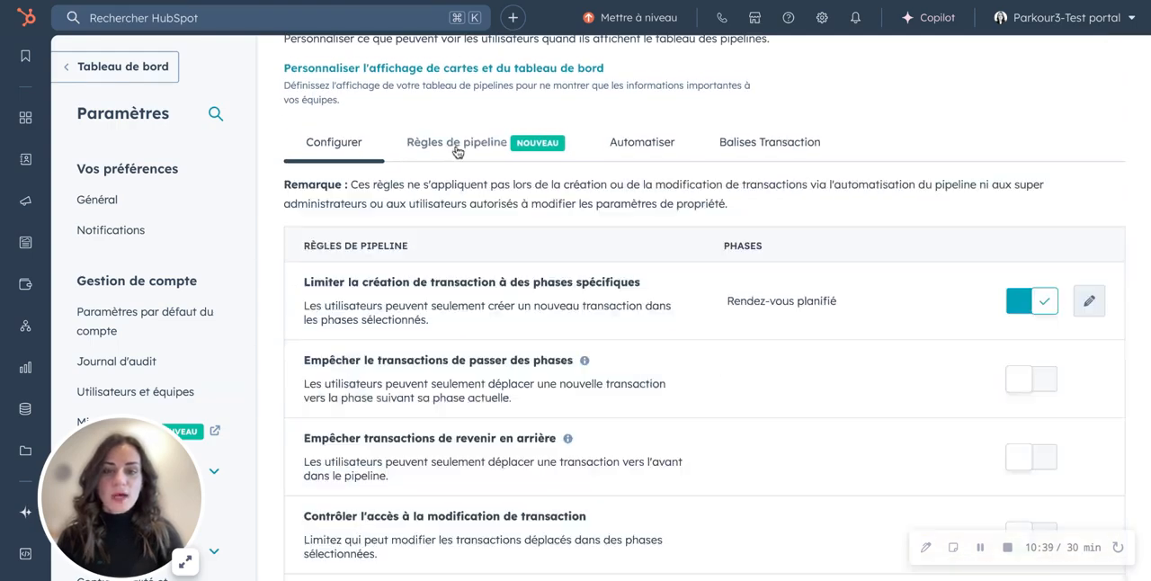
# - Open the transaction approval process rule, review its approval stage and conditions, and leave it without changes
pyautogui.scroll(-3, 629, 406)
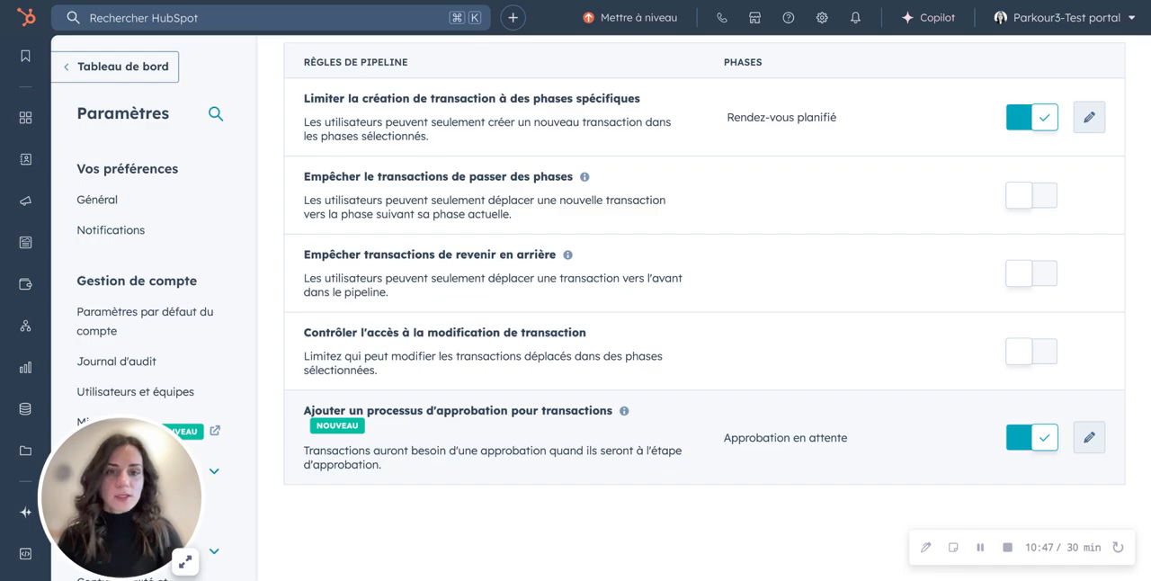
pyautogui.click(1089, 438)
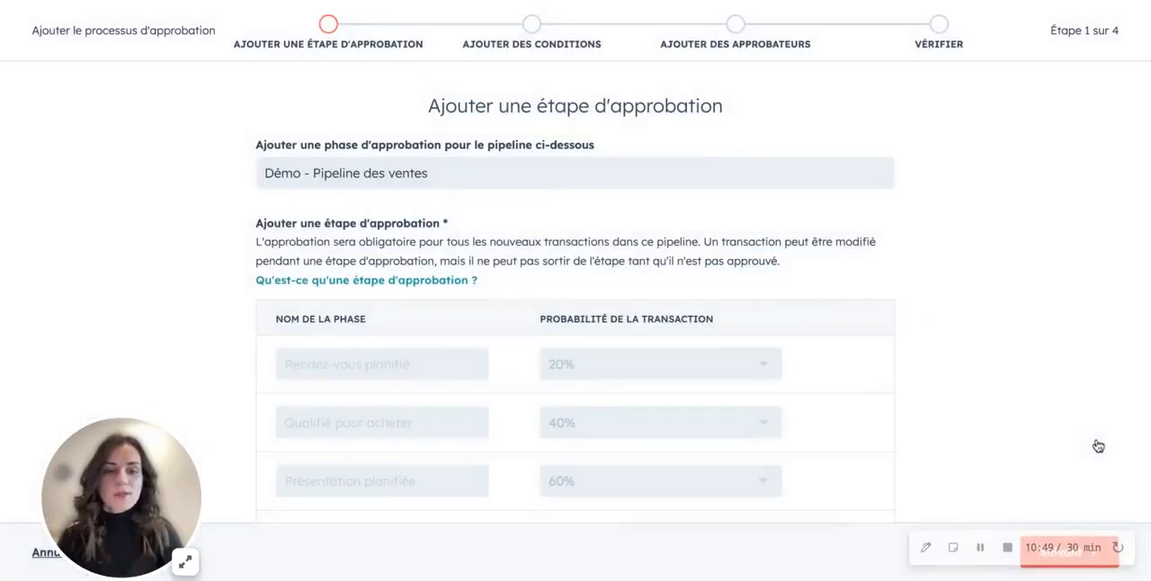
pyautogui.scroll(-5, 822, 372)
pyautogui.scroll(-2, 821, 372)
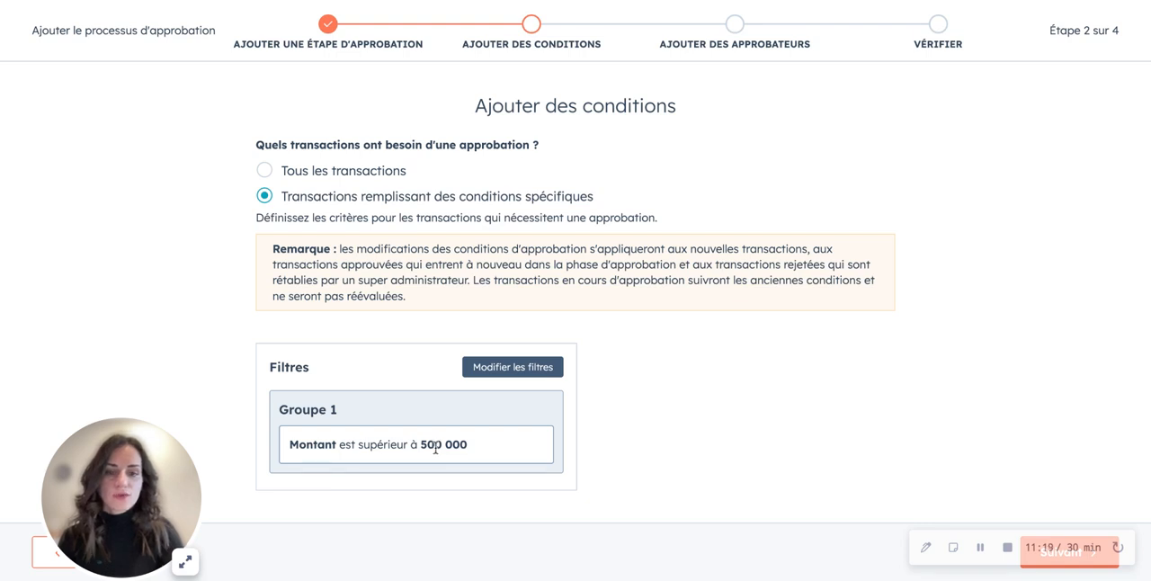
pyautogui.click(41, 554)
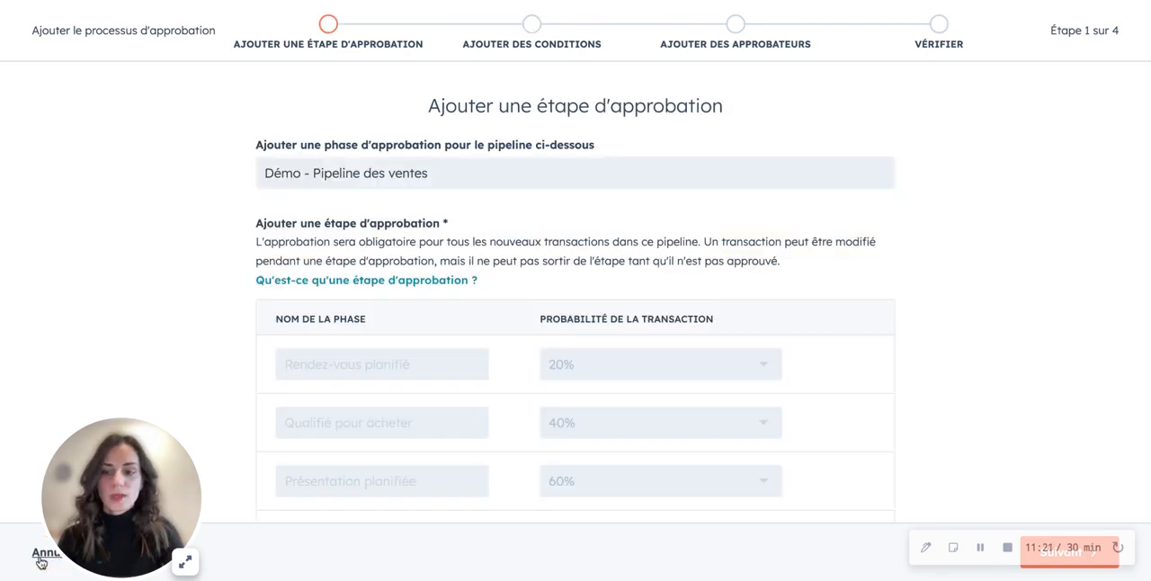
pyautogui.click(39, 557)
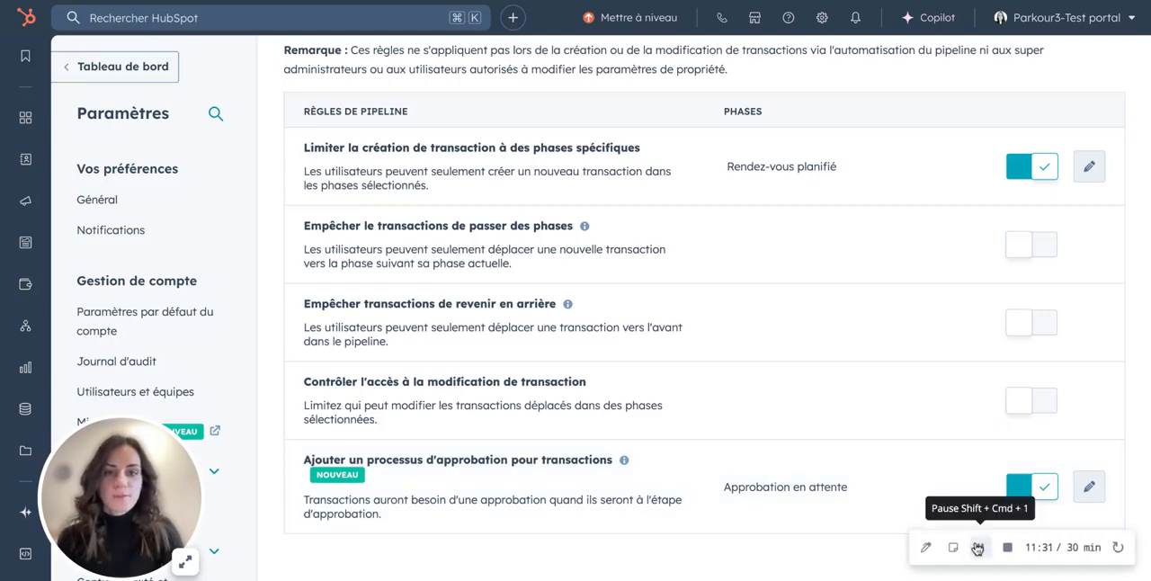
# - View the transaction tags of Démo - Pipeline des ventes and open the page for managing the tags
pyautogui.scroll(2, 925, 500)
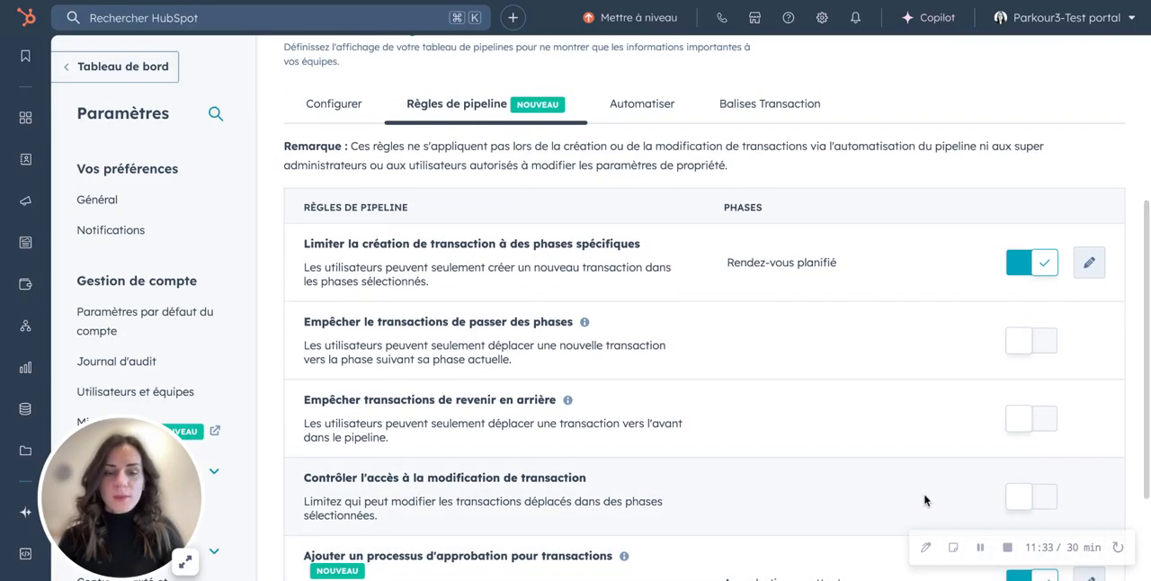
pyautogui.click(754, 113)
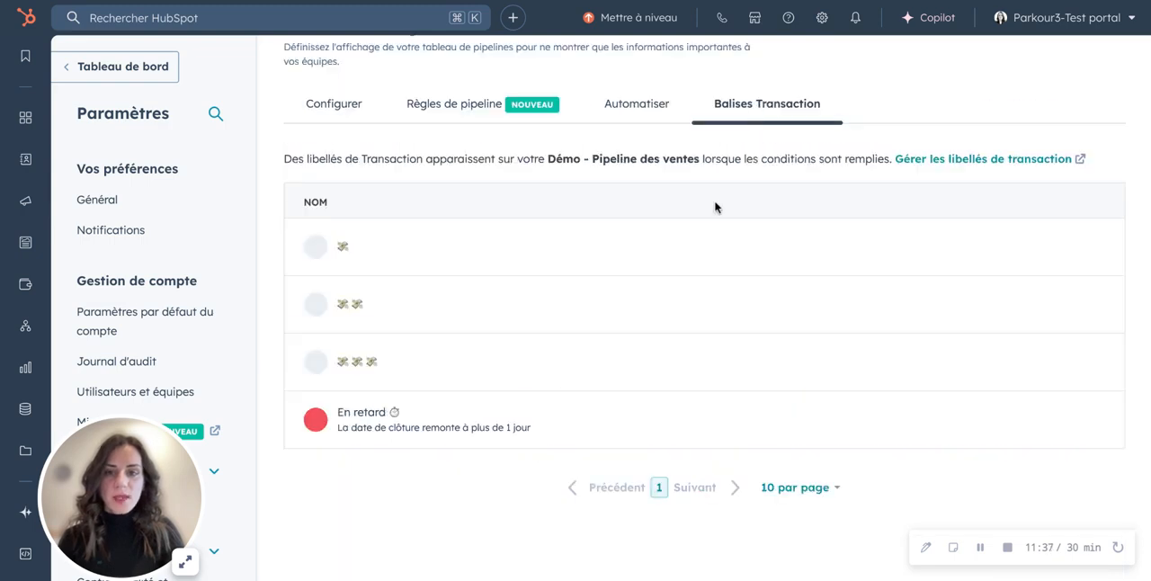
pyautogui.click(936, 162)
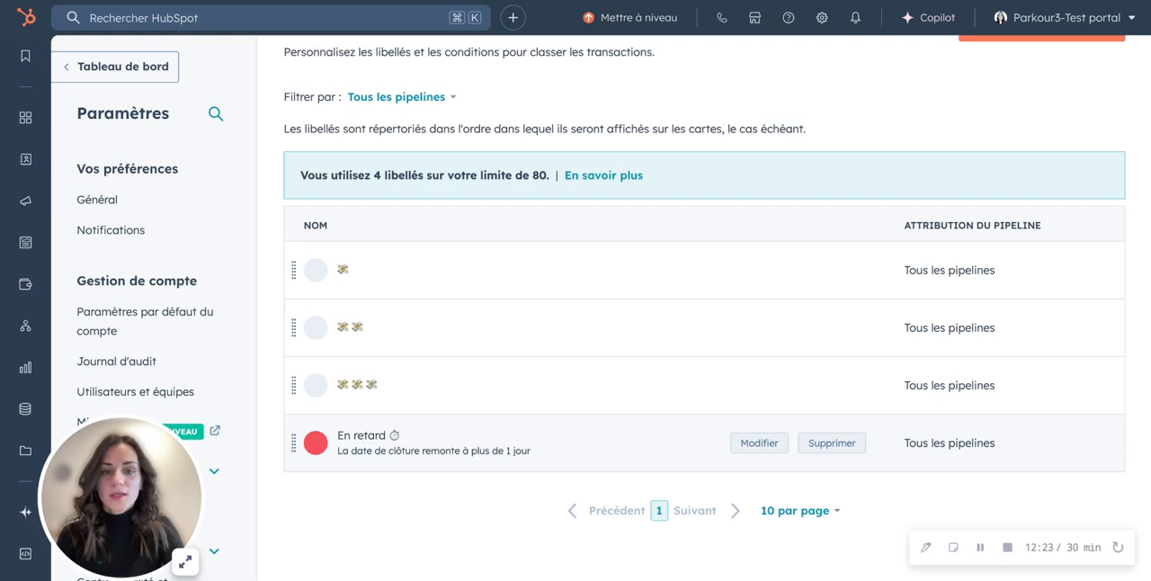
# - Inspect the name, description, colour and pipeline settings of the En retard tag and close it without changes
pyautogui.click(750, 443)
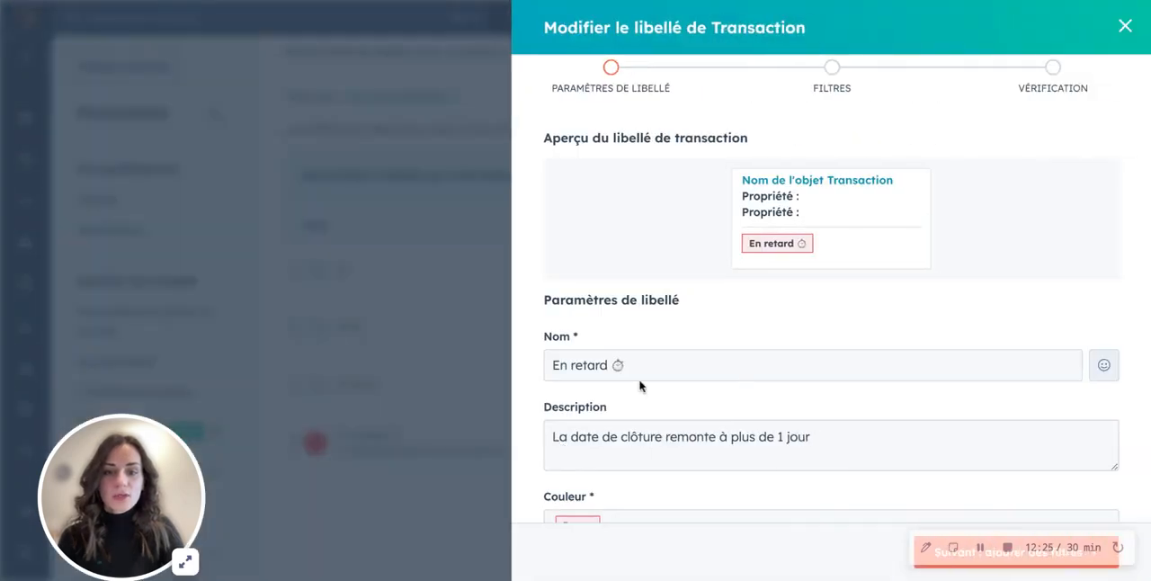
pyautogui.scroll(-3, 709, 375)
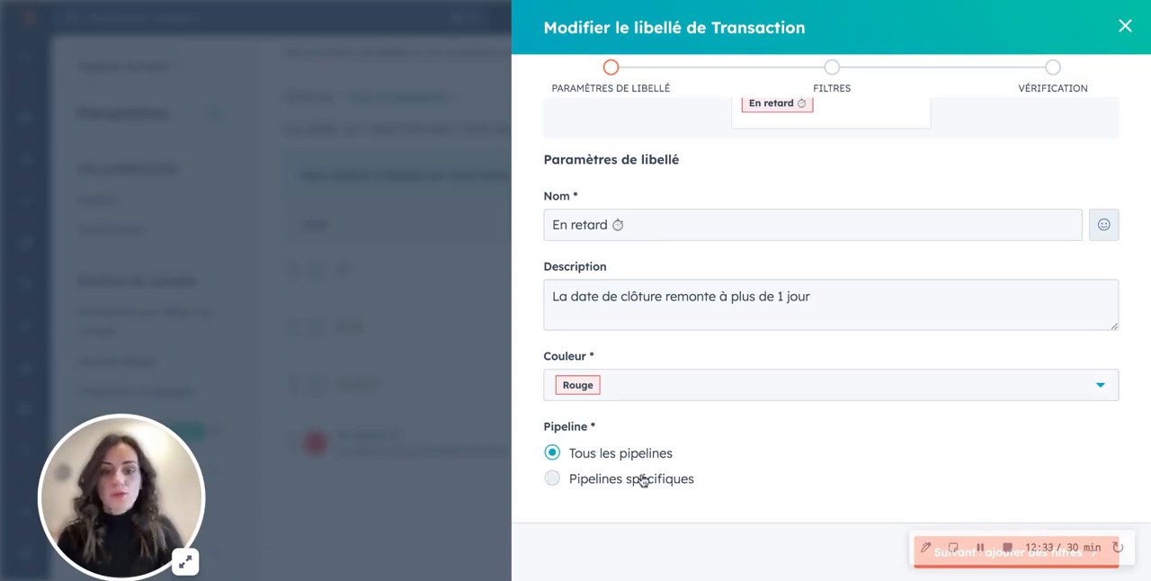
pyautogui.scroll(3, 689, 455)
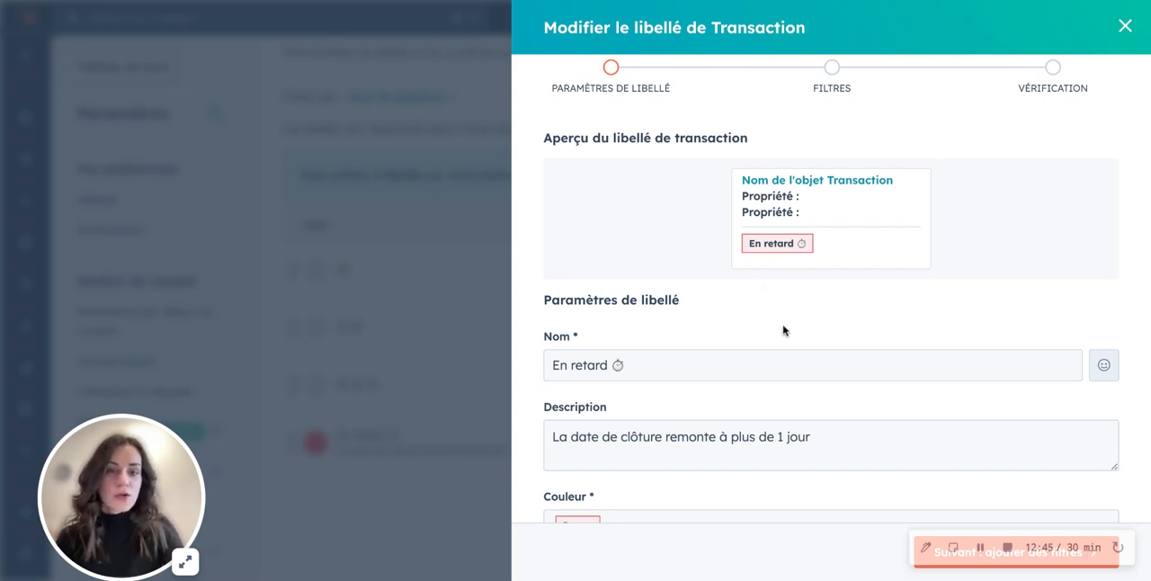
pyautogui.click(1123, 27)
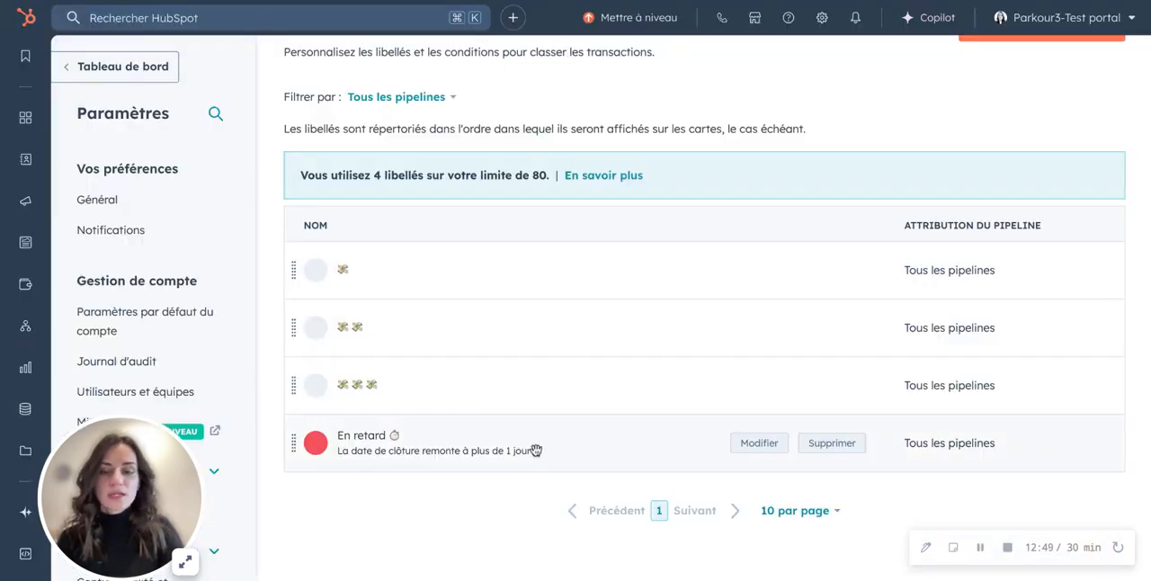
# - Look over the list of transaction tags and their pipeline assignments
pyautogui.scroll(1, 536, 449)
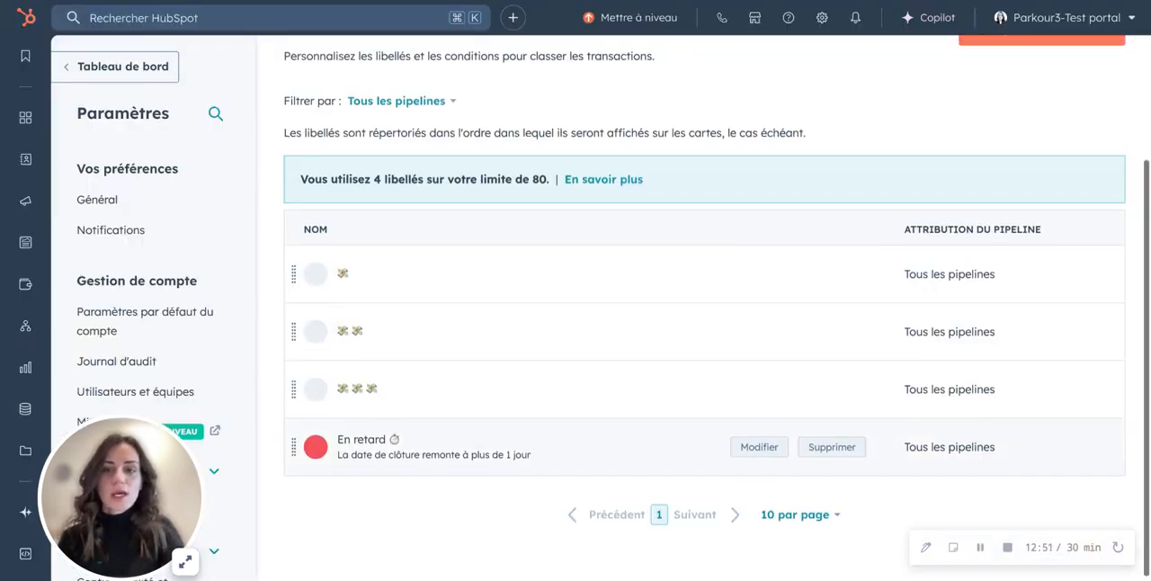
pyautogui.scroll(3, 536, 440)
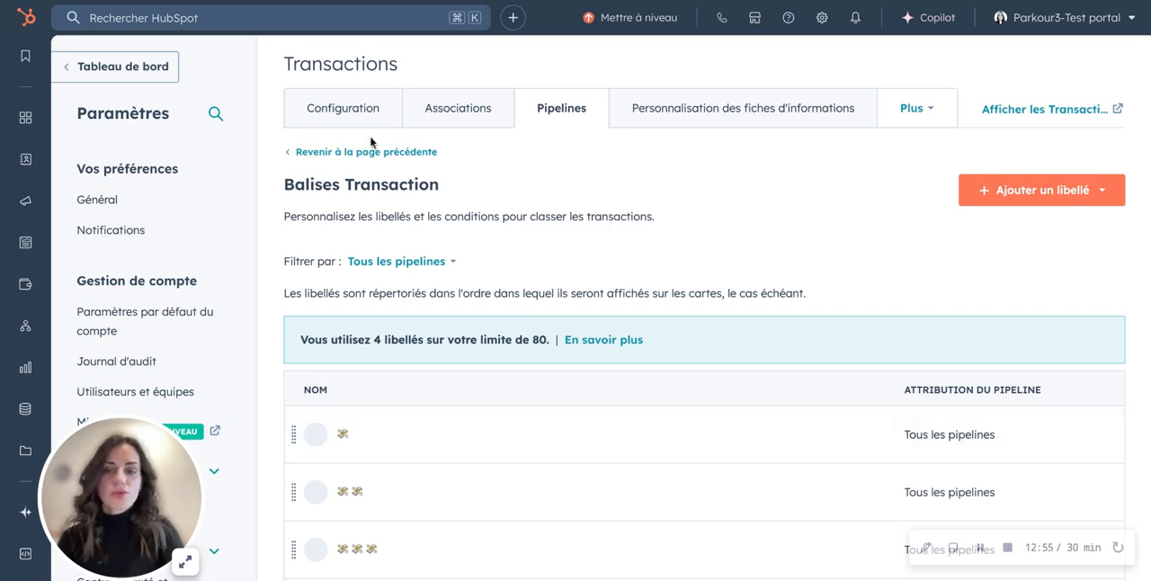
pyautogui.scroll(-4, 546, 222)
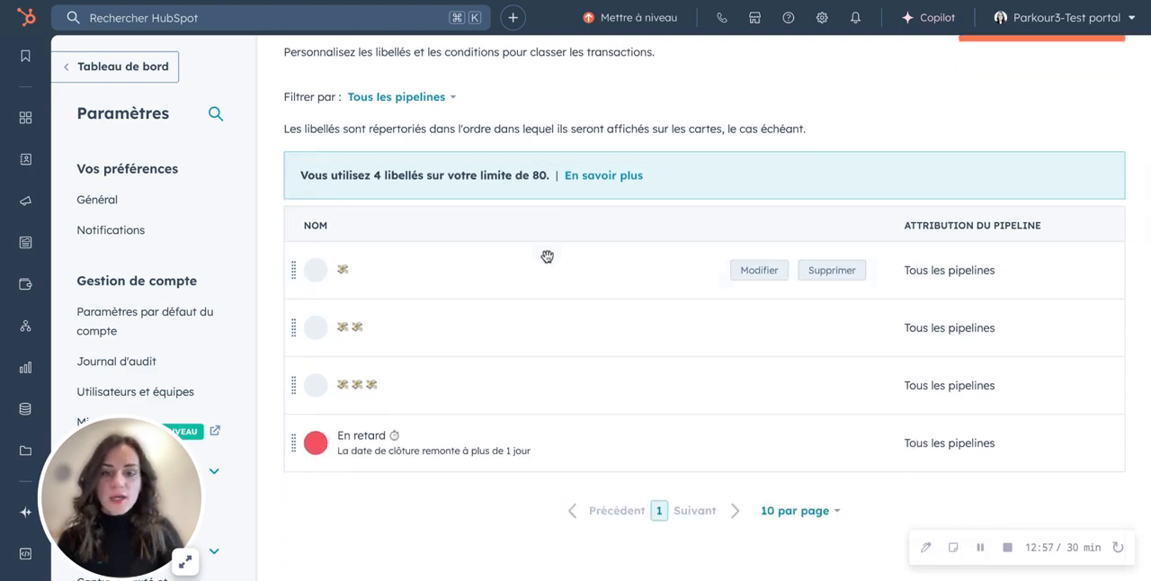
pyautogui.scroll(1, 637, 287)
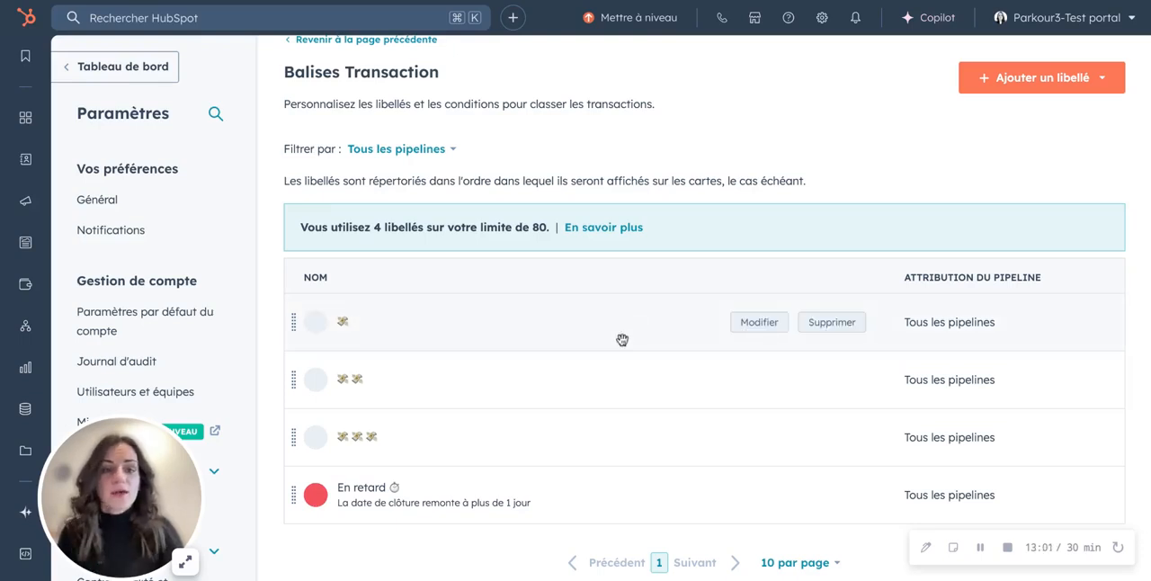
pyautogui.scroll(2, 527, 462)
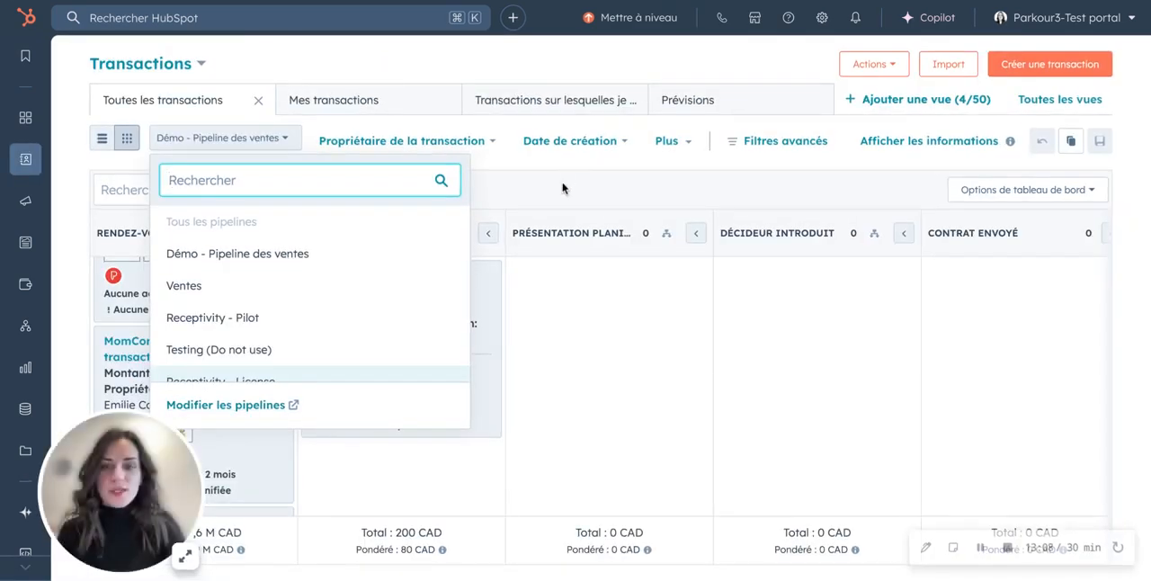
# - Return to the transactions board of Démo - Pipeline des ventes and look across its stage columns
pyautogui.click(562, 188)
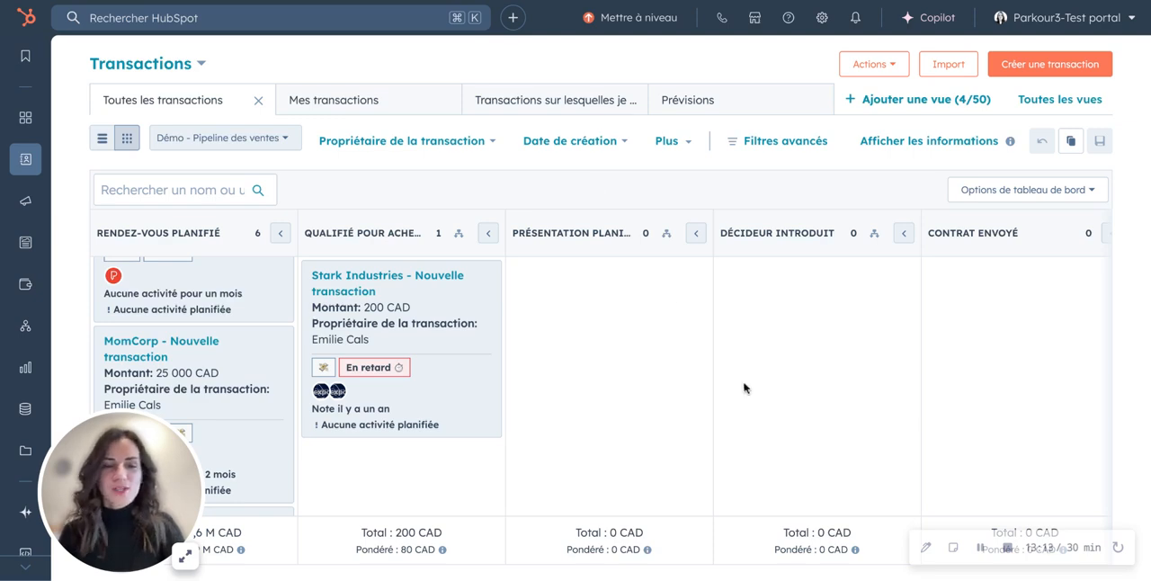
pyautogui.hscroll(7, 744, 389)
pyautogui.hscroll(-7, 744, 388)
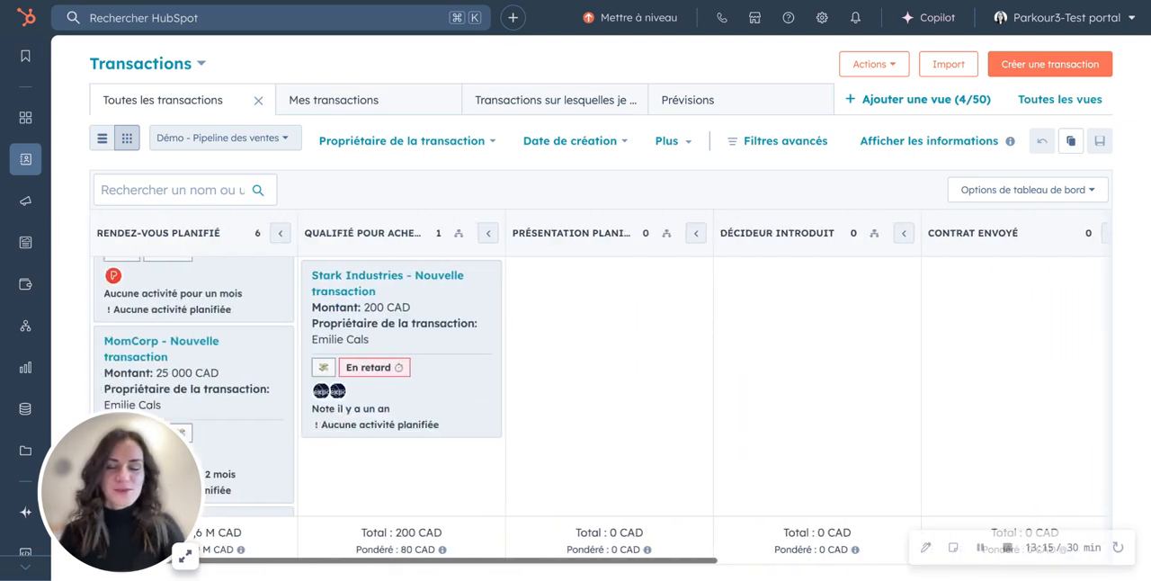